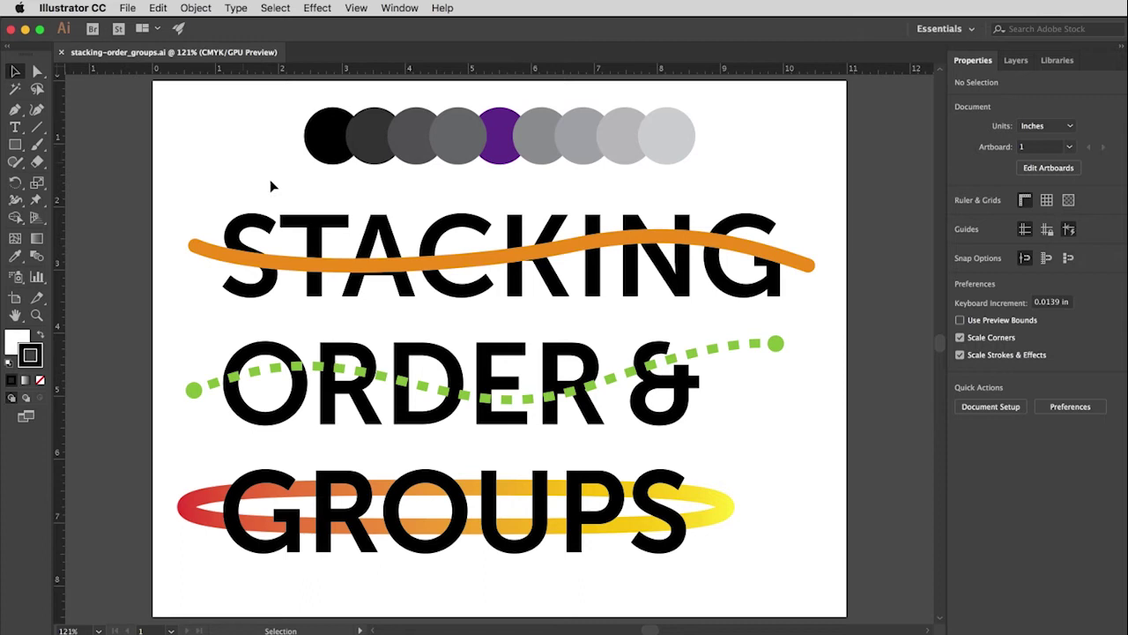
Select the gray circles, ING and OR letters, gradient ellipse and G top piece to inspect them.
left_click(335, 146)
left_click(395, 154)
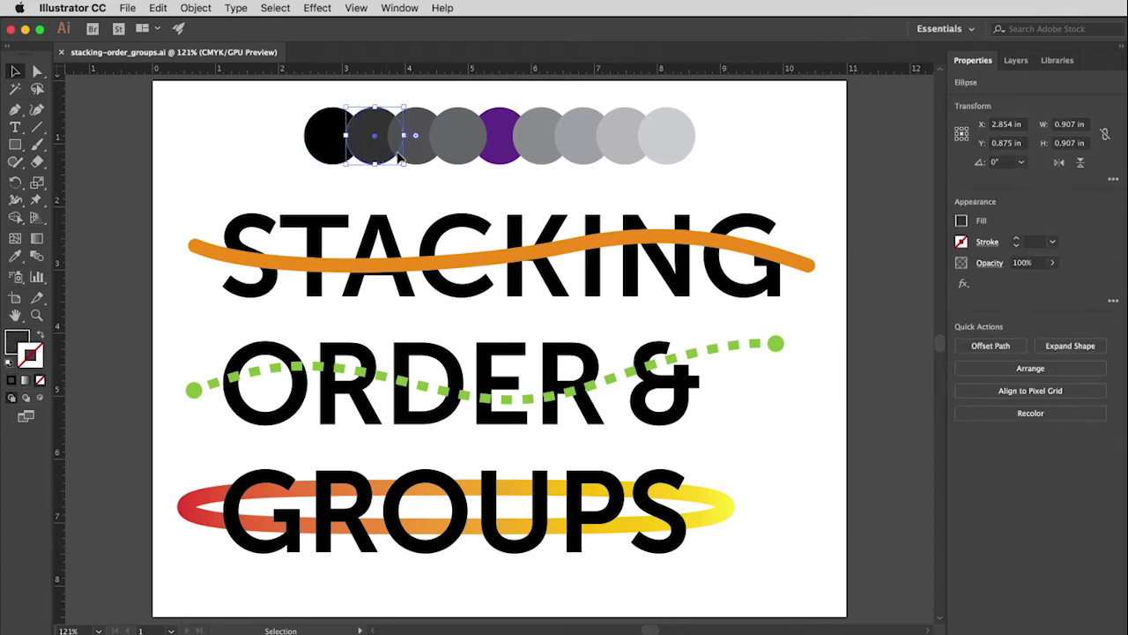
left_click(401, 153)
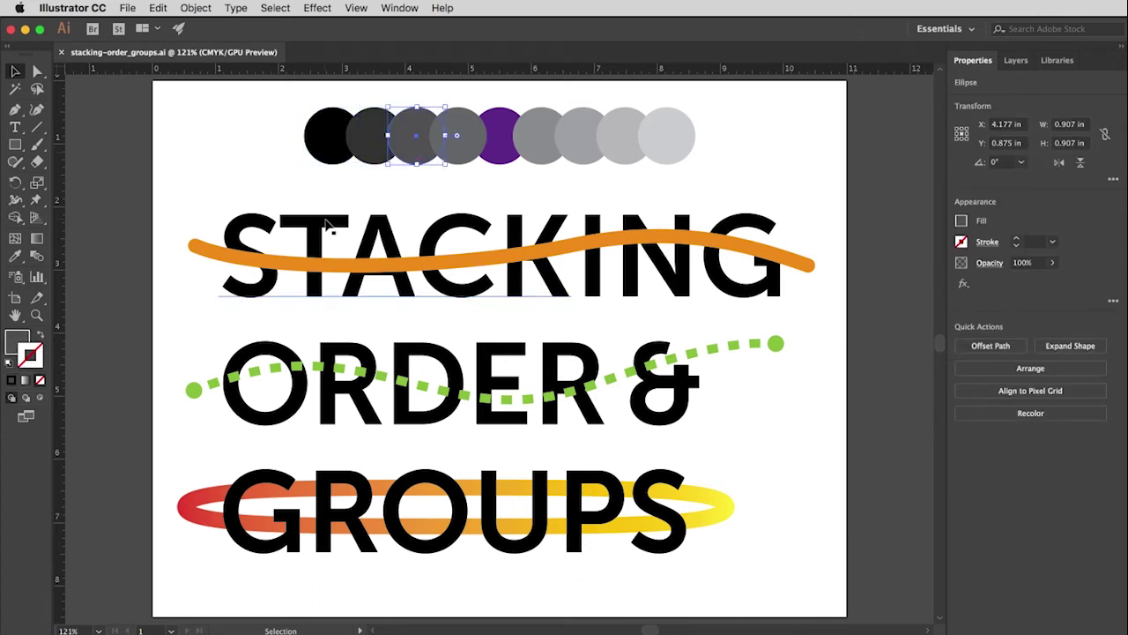
left_click(651, 280)
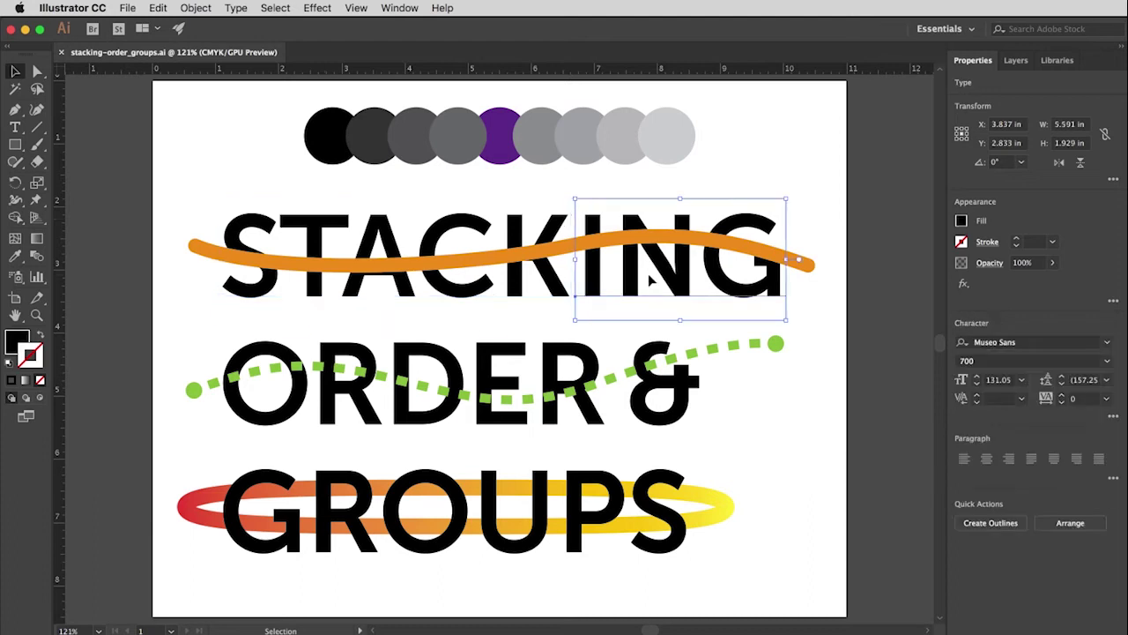
left_click(293, 421)
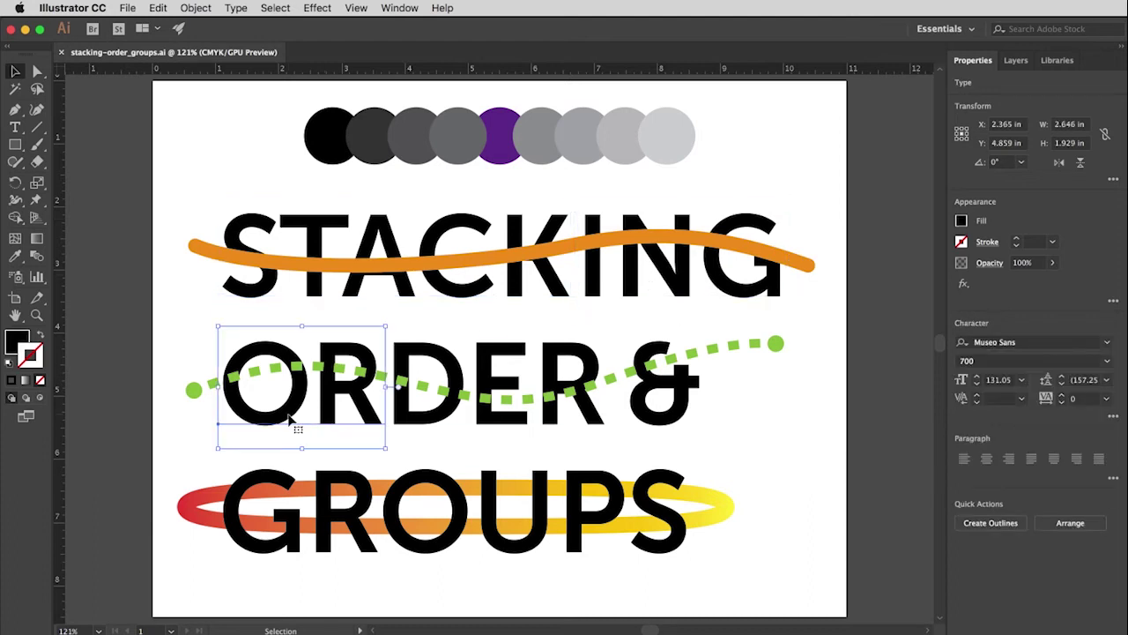
left_click(221, 501)
left_click(250, 476)
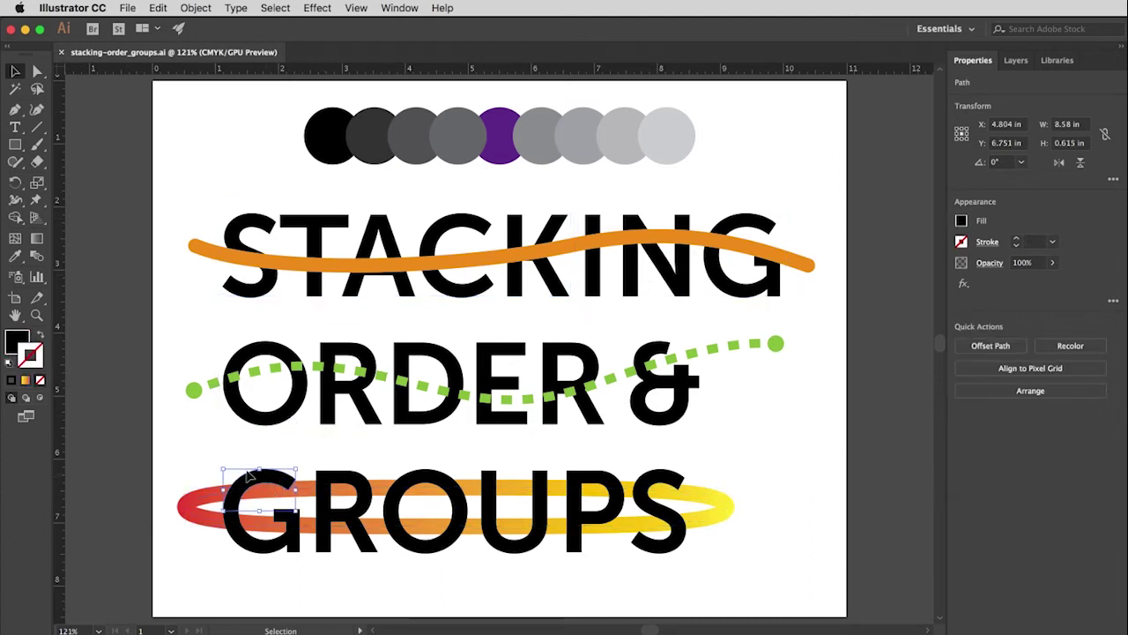
left_click(189, 458)
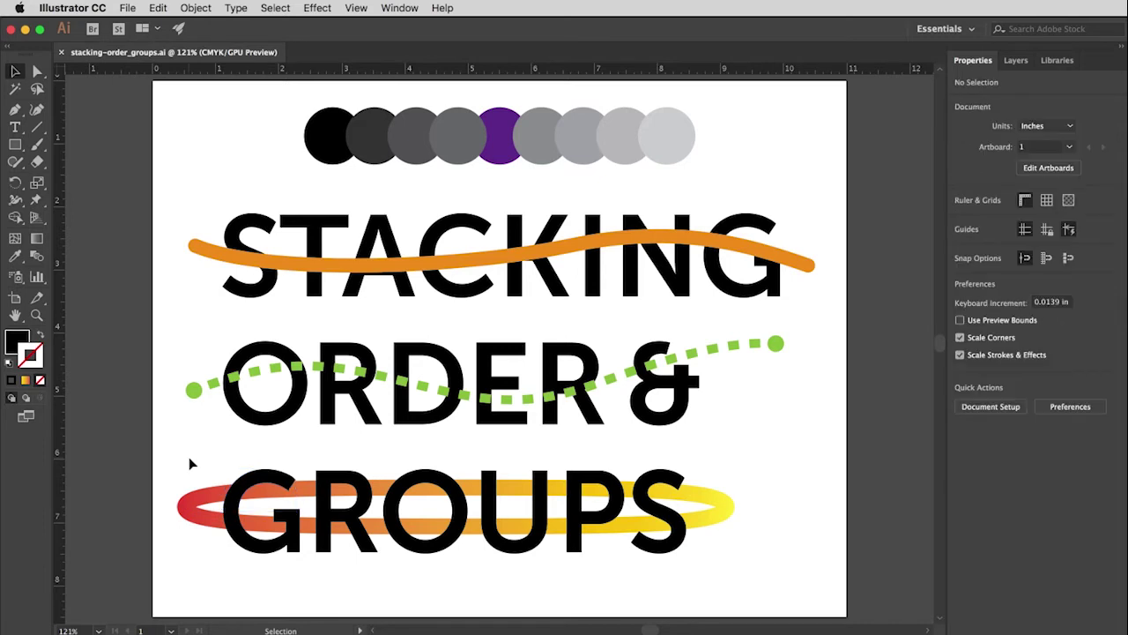
Bring the ING letters of STACKING to the front with Object > Arrange > Bring to Front.
left_click(626, 282)
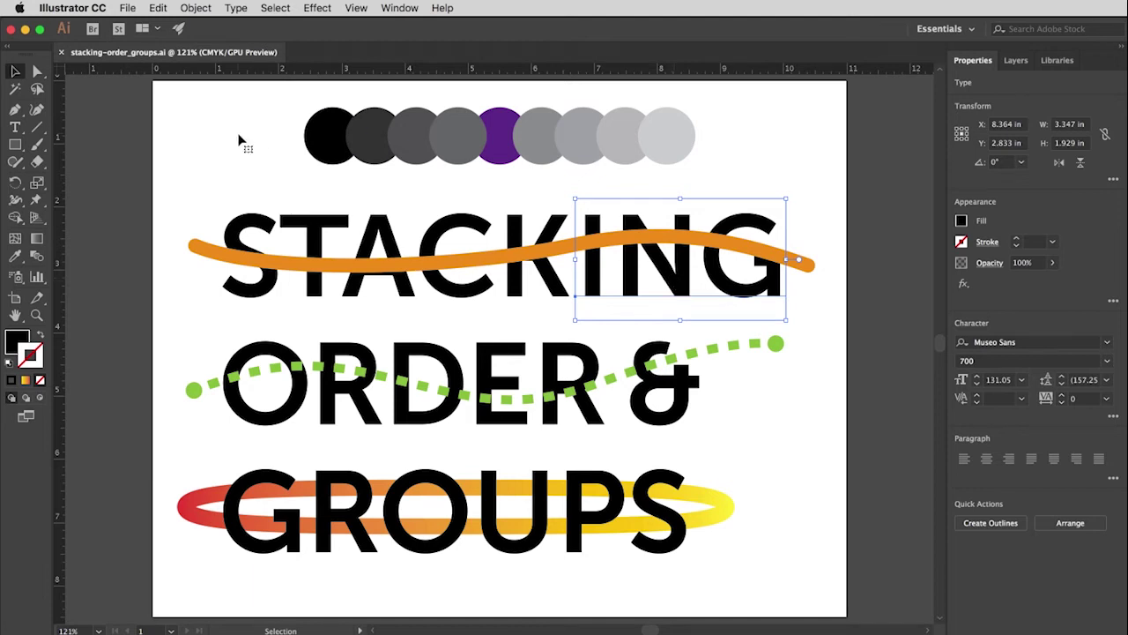
left_click(199, 12)
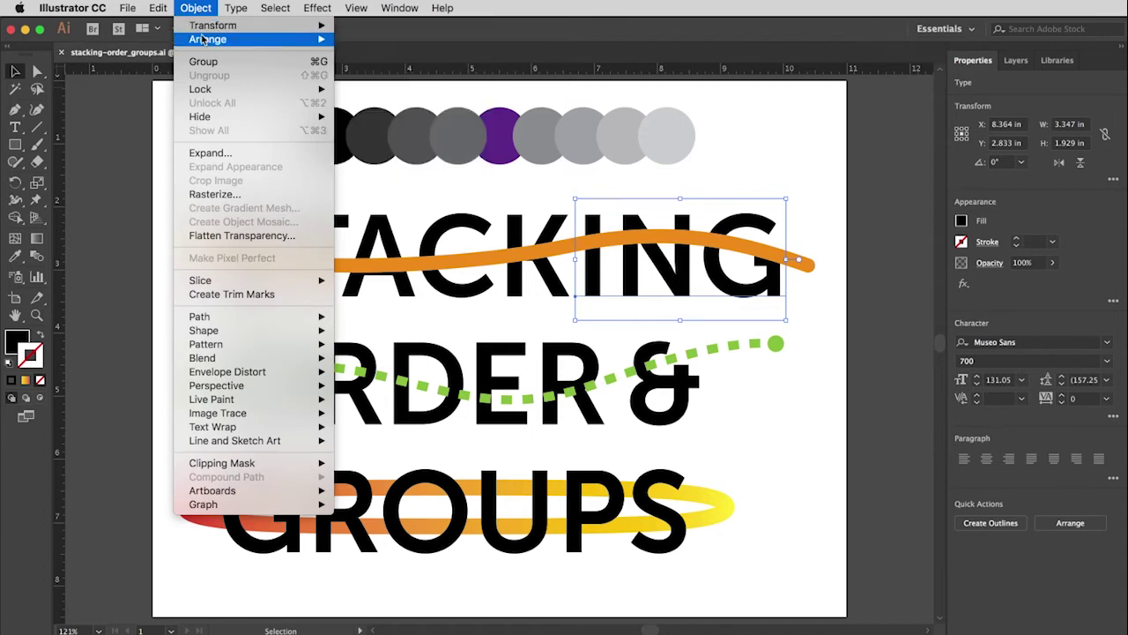
mouse_move(257, 44)
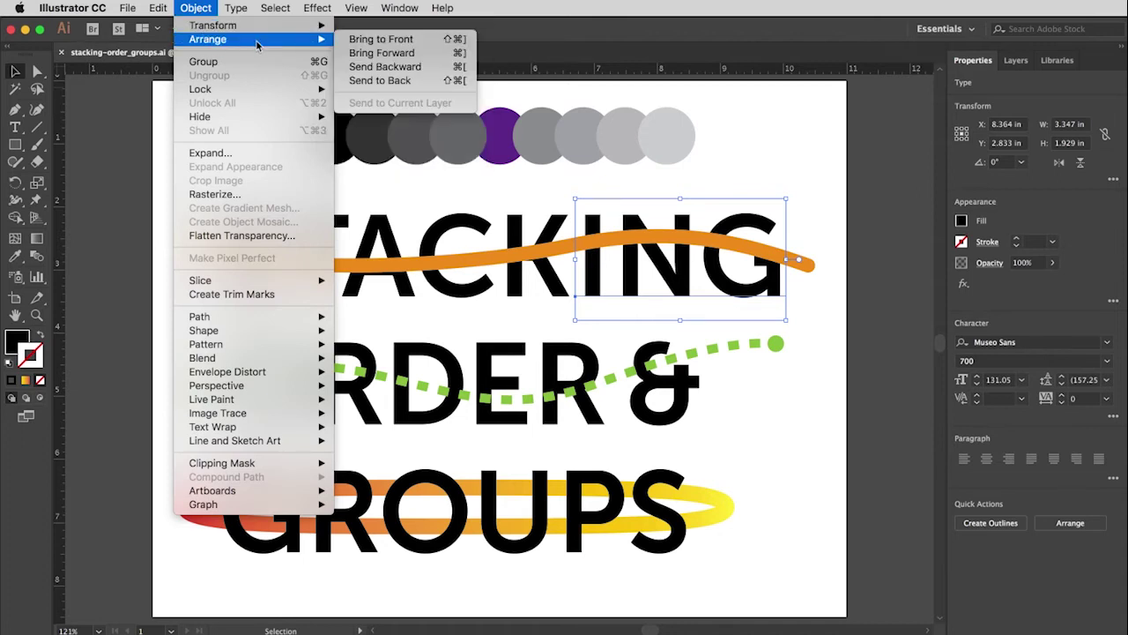
left_click(436, 42)
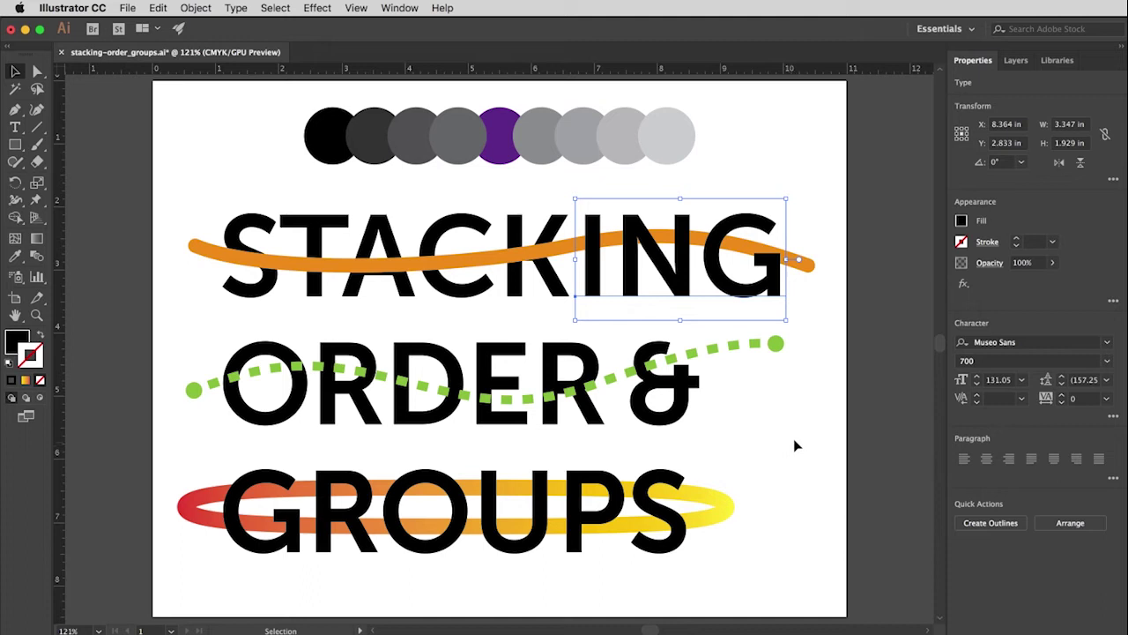
Select the STACK letters, orange wave, ING and OR letters in turn to check their stacking.
left_click(521, 227)
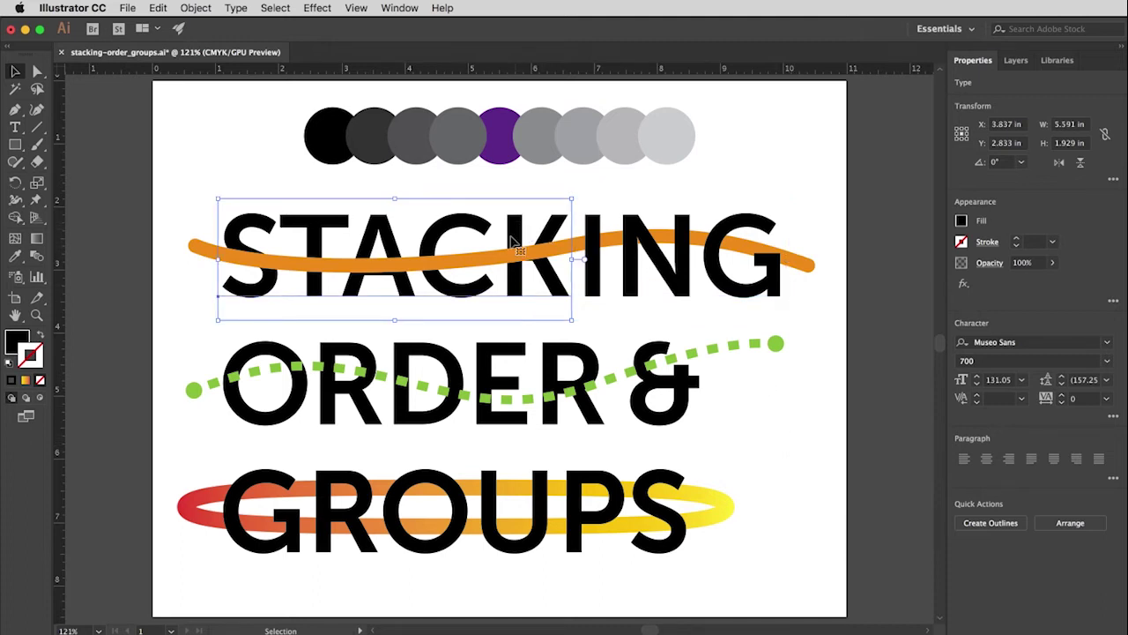
left_click(499, 261)
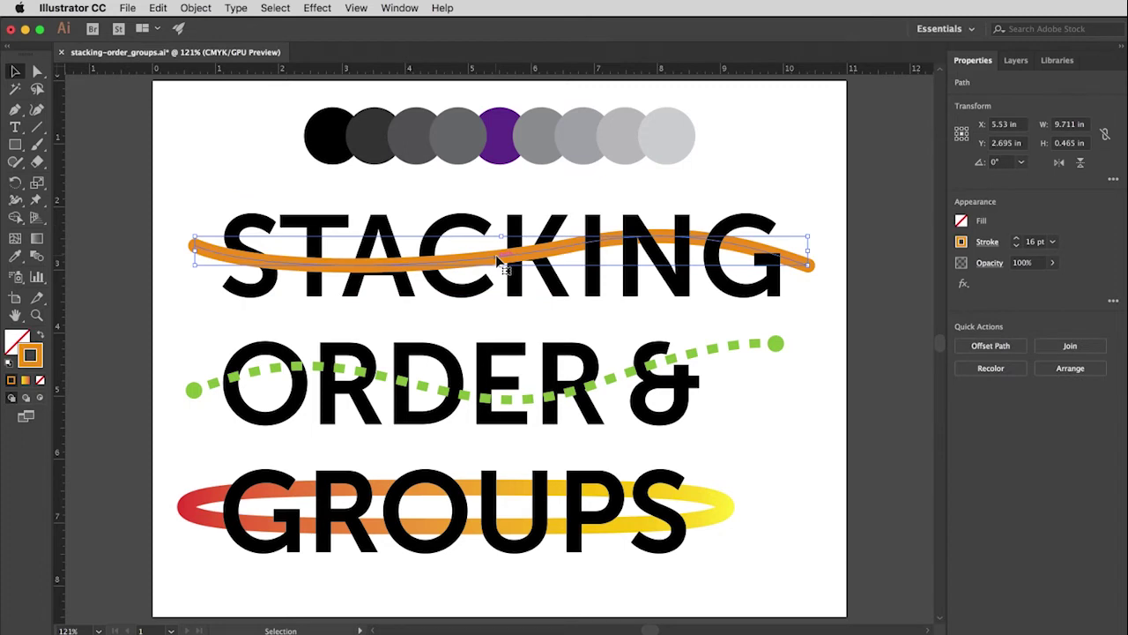
left_click(631, 282)
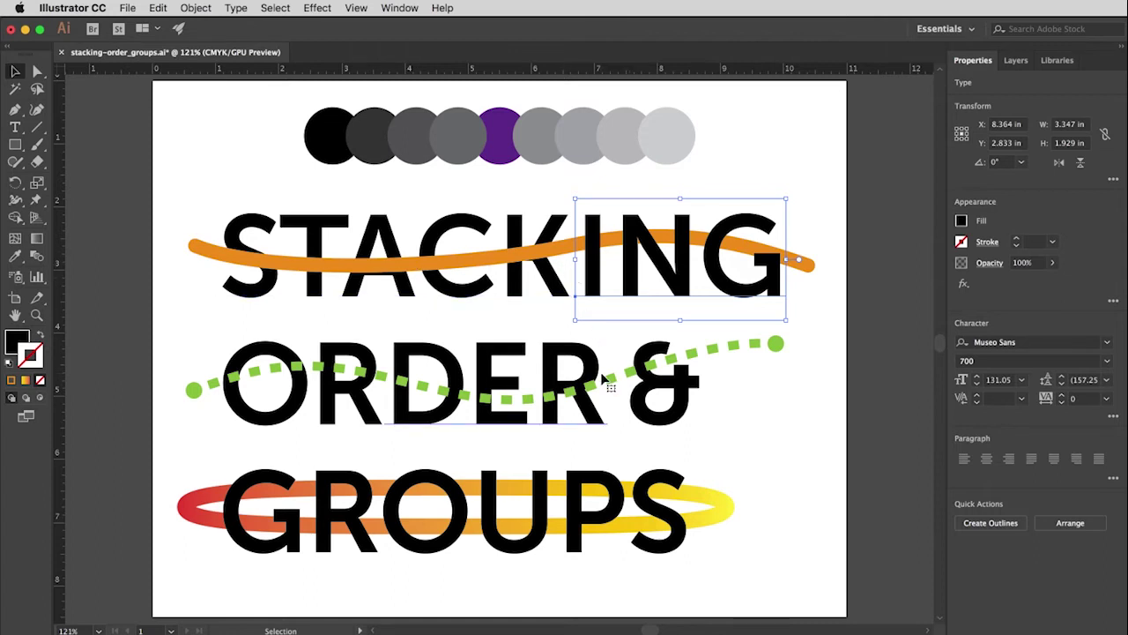
left_click(371, 420)
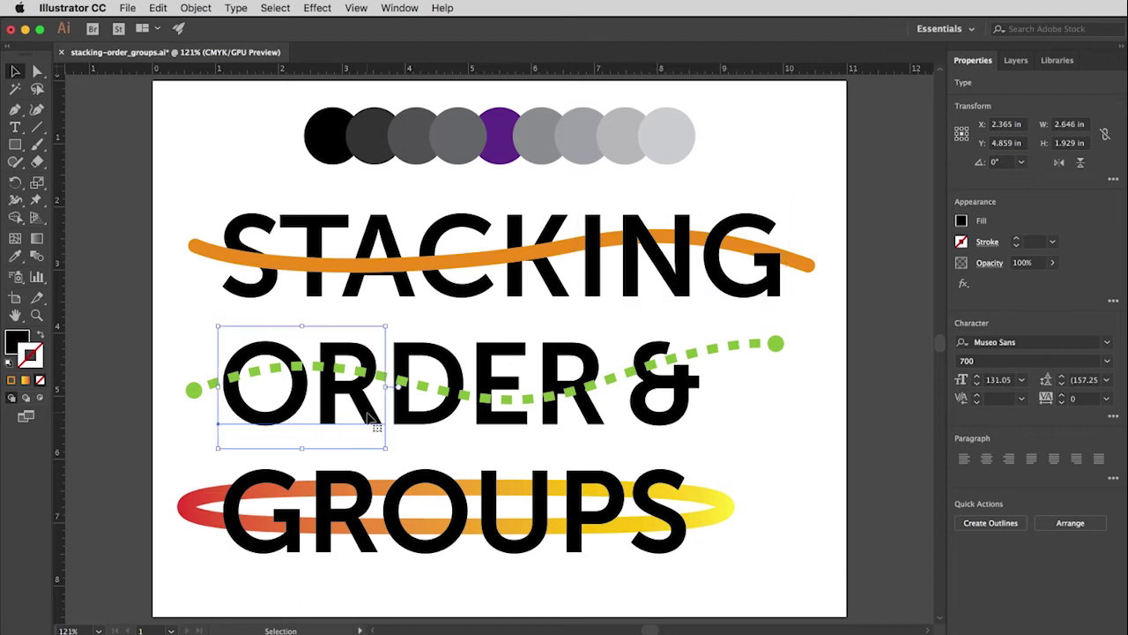
Send the green dotted line and the ORDER & text to the back together.
left_click(424, 393)
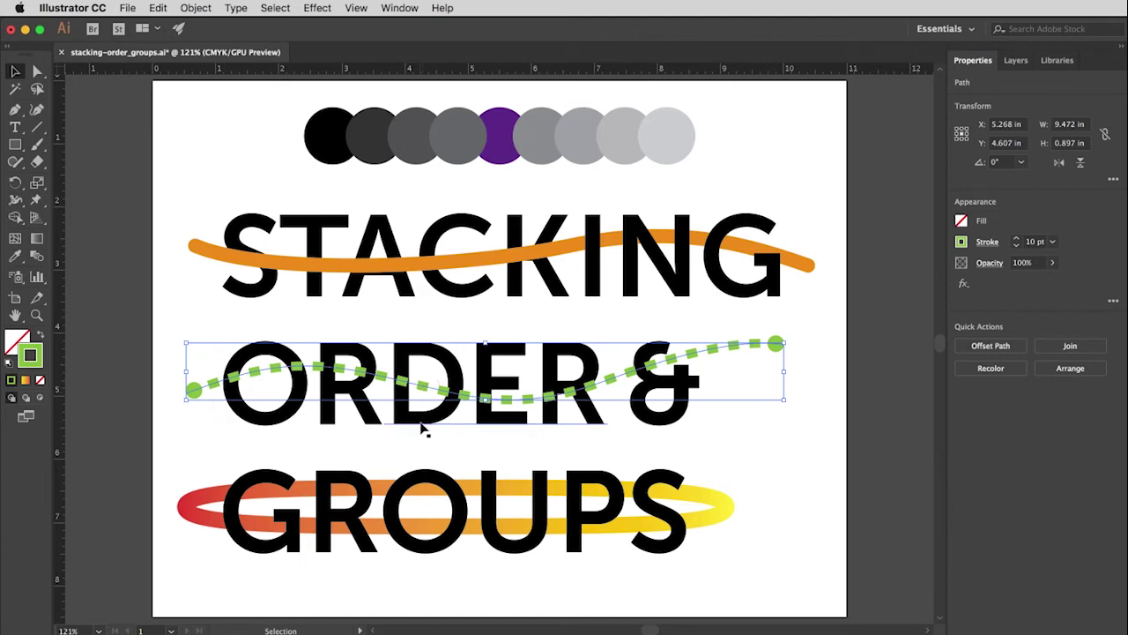
left_click(423, 428, "shift")
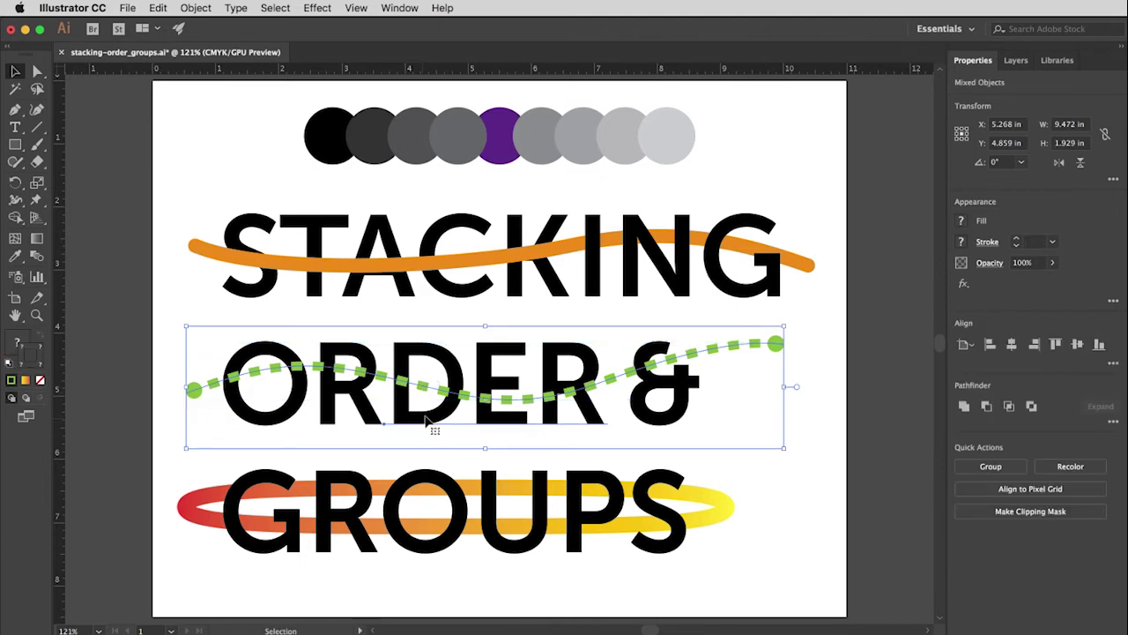
left_click(196, 8)
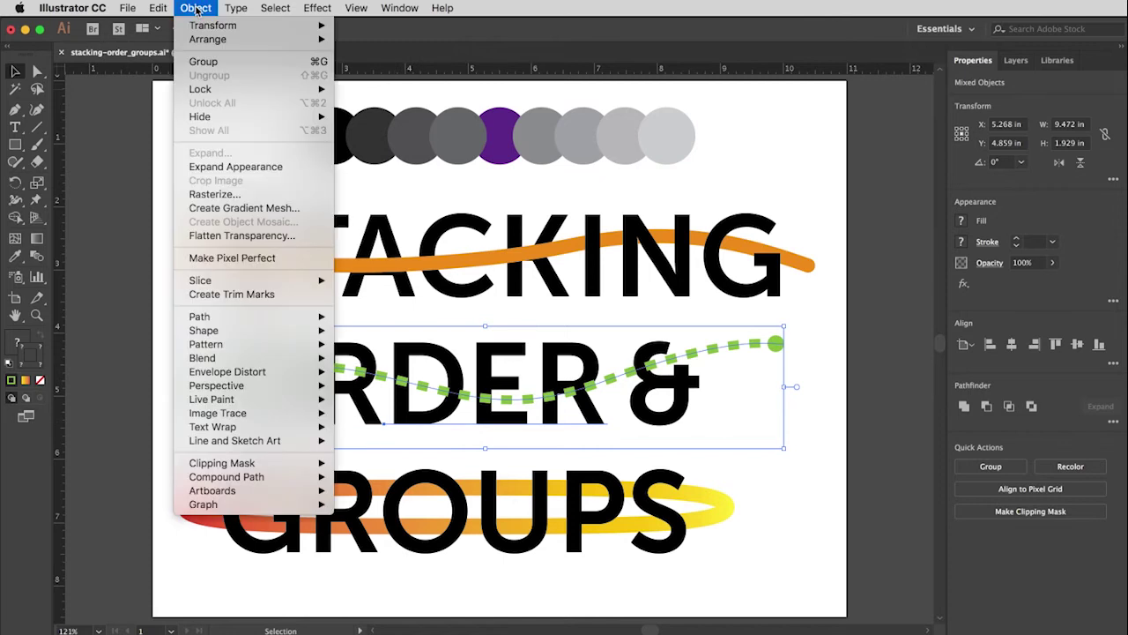
mouse_move(212, 39)
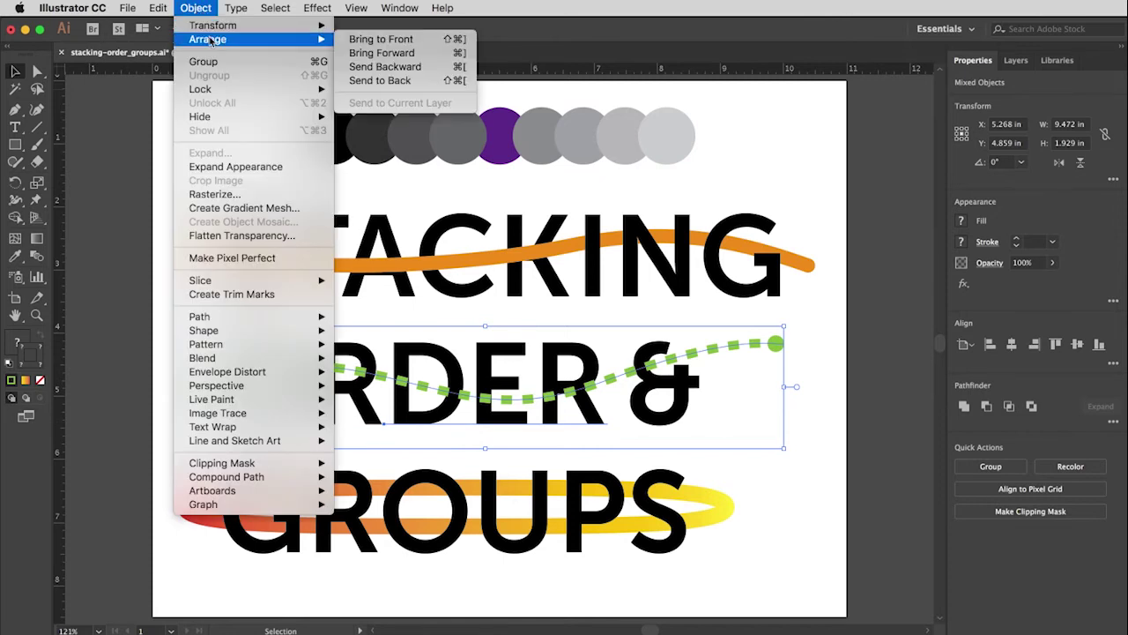
left_click(410, 80)
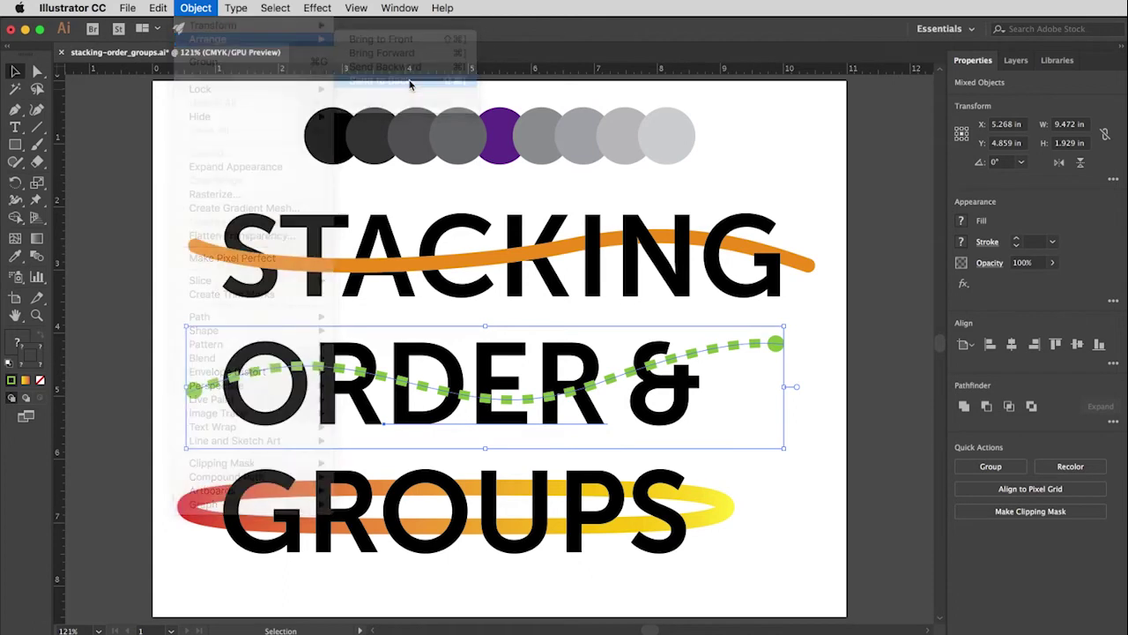
Raise the purple circle one level with Bring Forward, then deselect it.
left_click(783, 491)
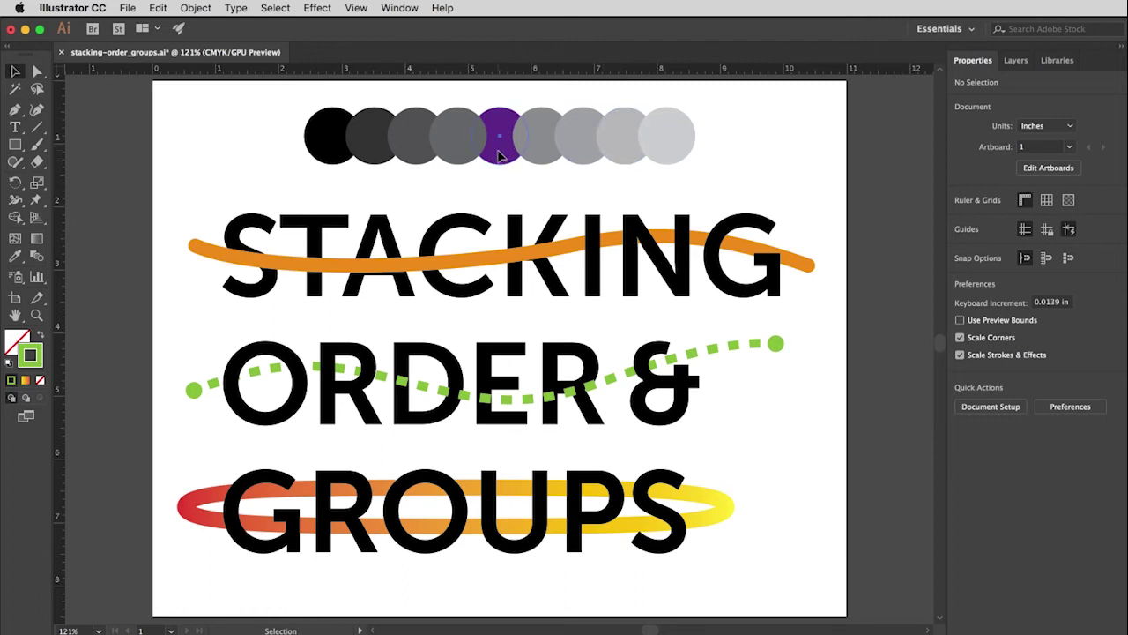
left_click(499, 156)
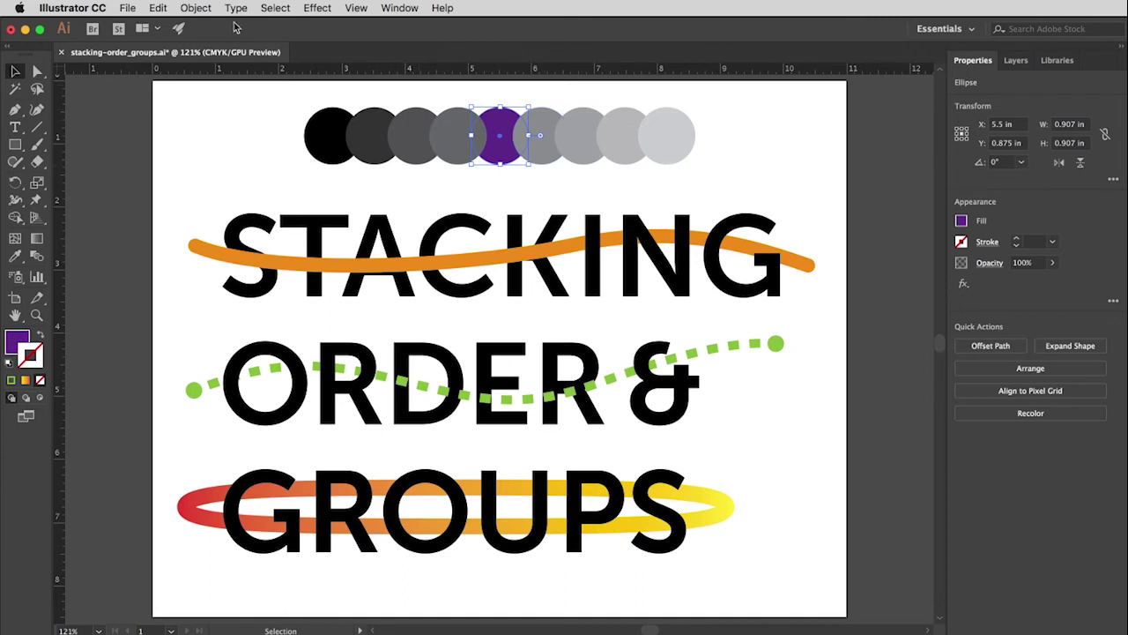
left_click(196, 8)
mouse_move(201, 41)
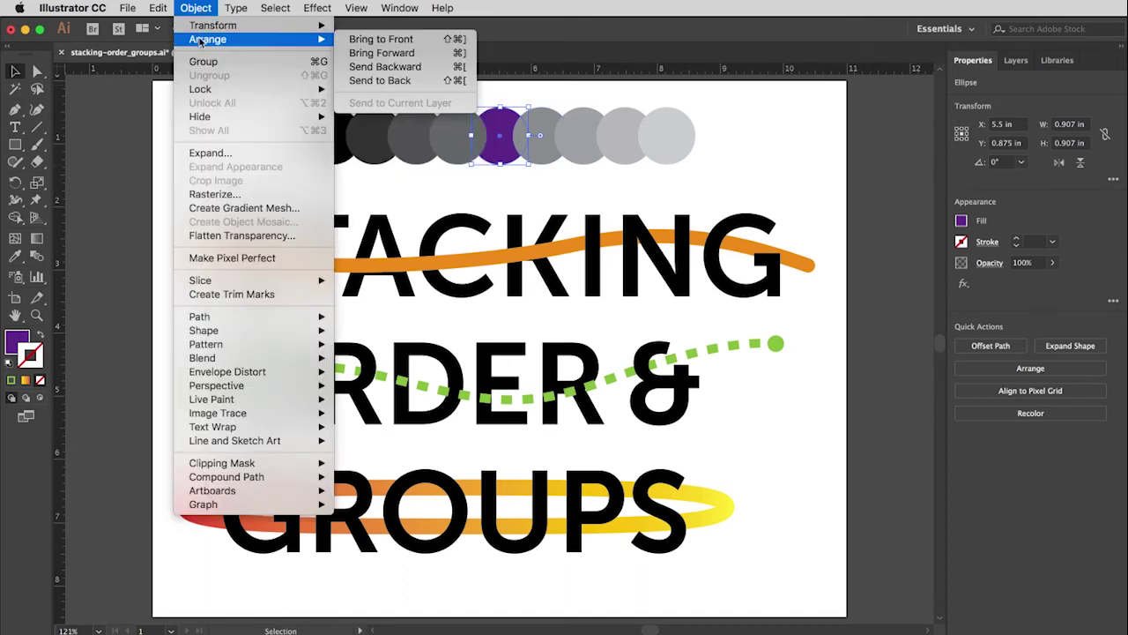
left_click(394, 57)
left_click(755, 132)
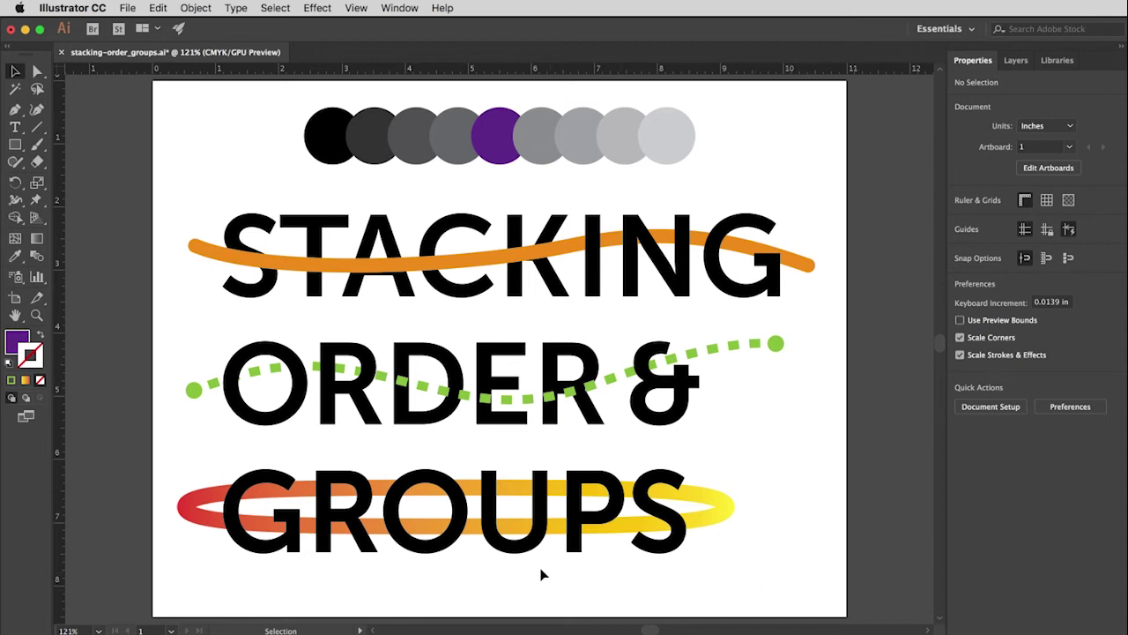
left_click(273, 482)
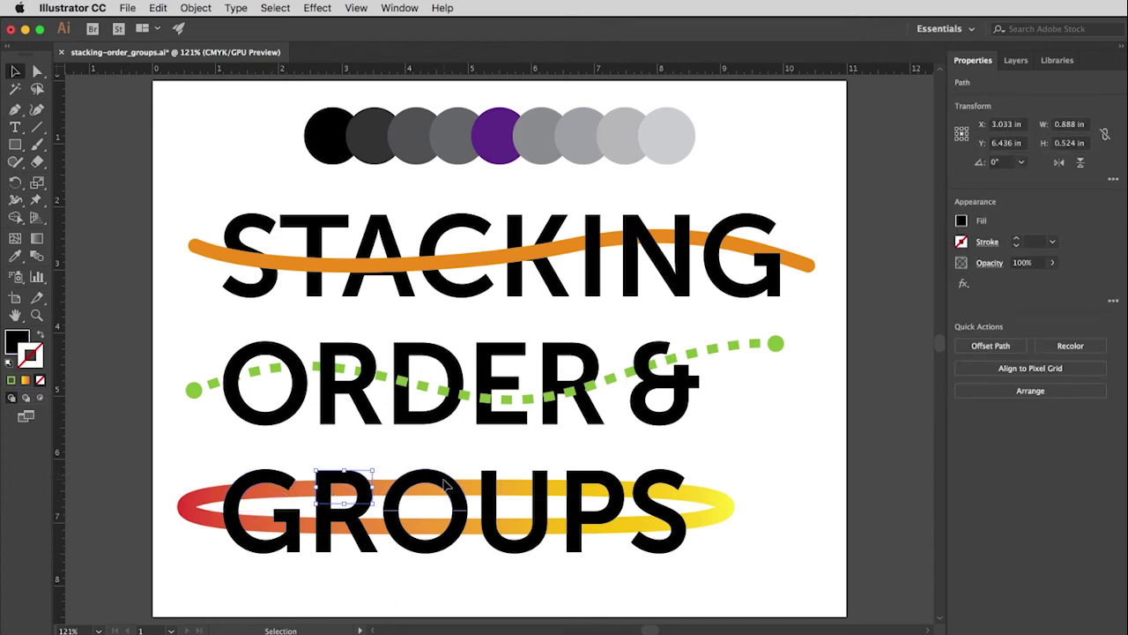
left_click(504, 490)
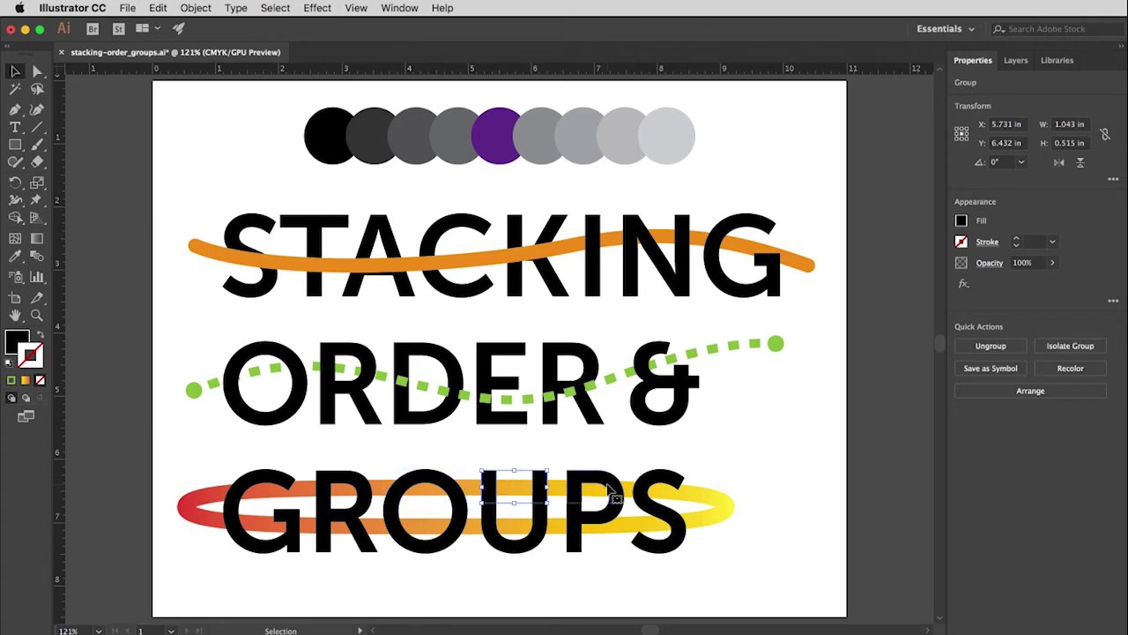
left_click(608, 487)
left_click(758, 472)
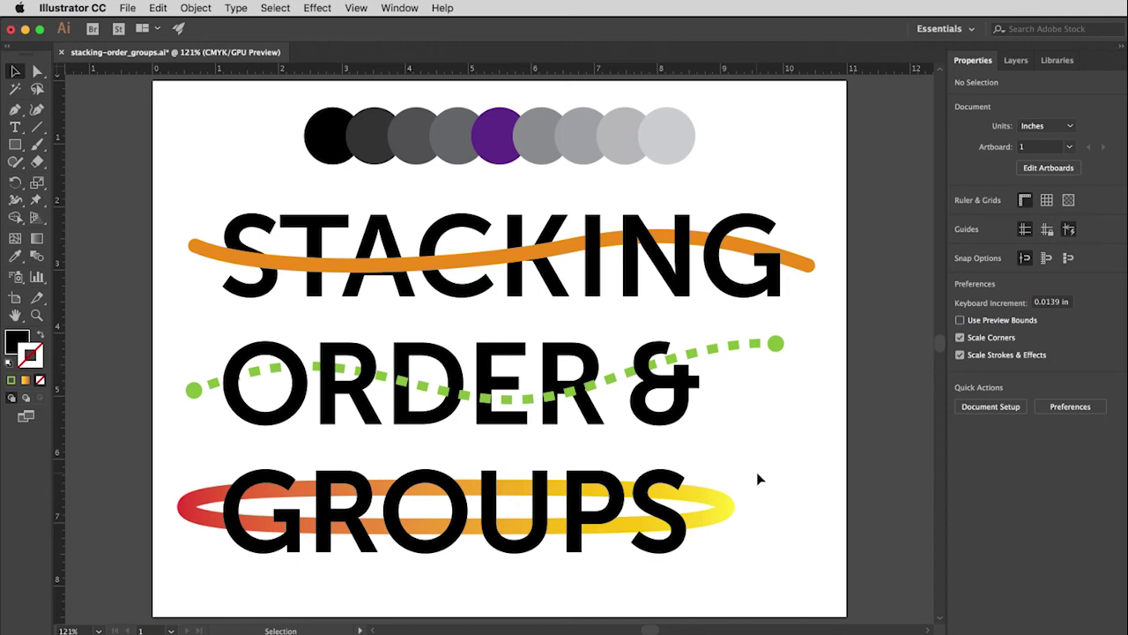
Bring the red-to-yellow gradient ellipse forward in front of the GROUPS letters.
left_click(720, 505)
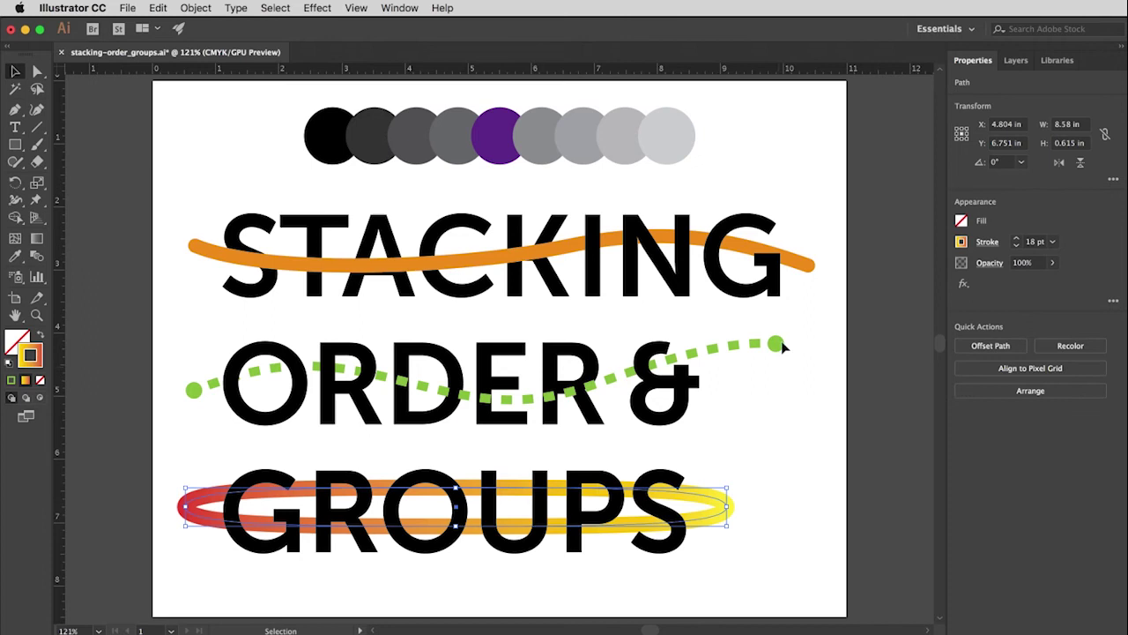
left_click(195, 9)
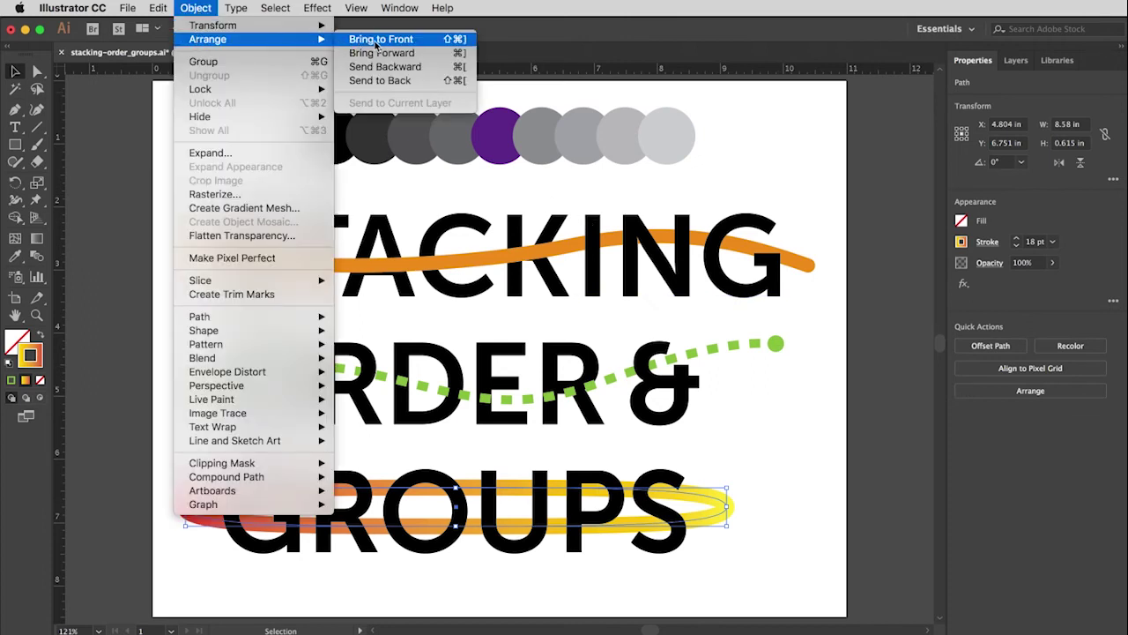
left_click(388, 40)
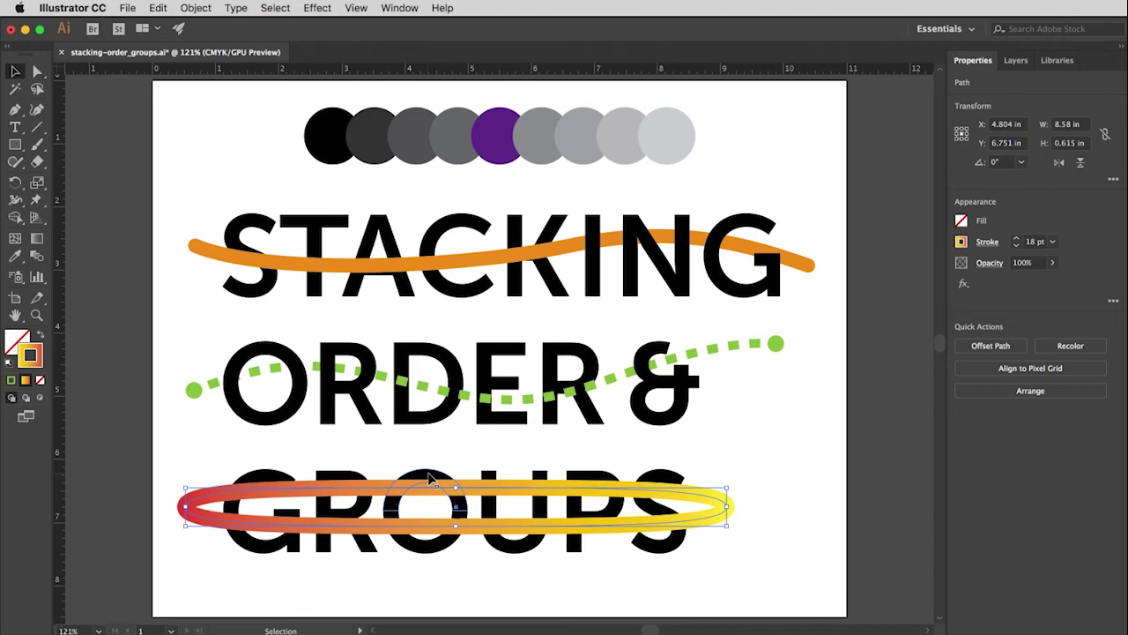
Select the top pieces of G, R, O, U, P and S and group them.
scroll(429, 477, "down", 1)
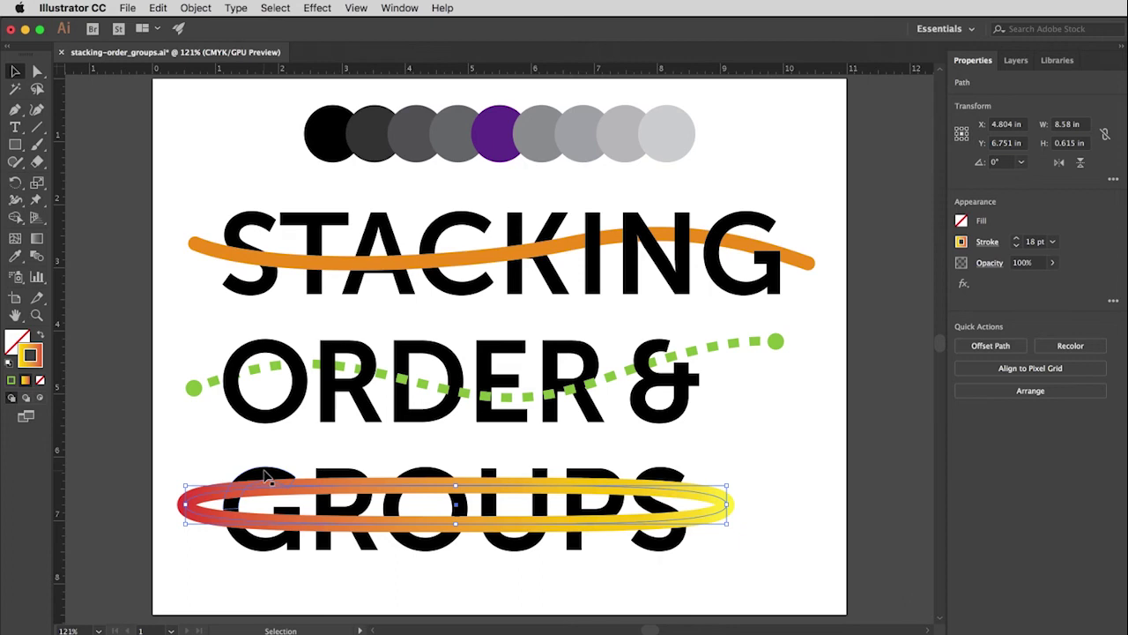
left_click(267, 476)
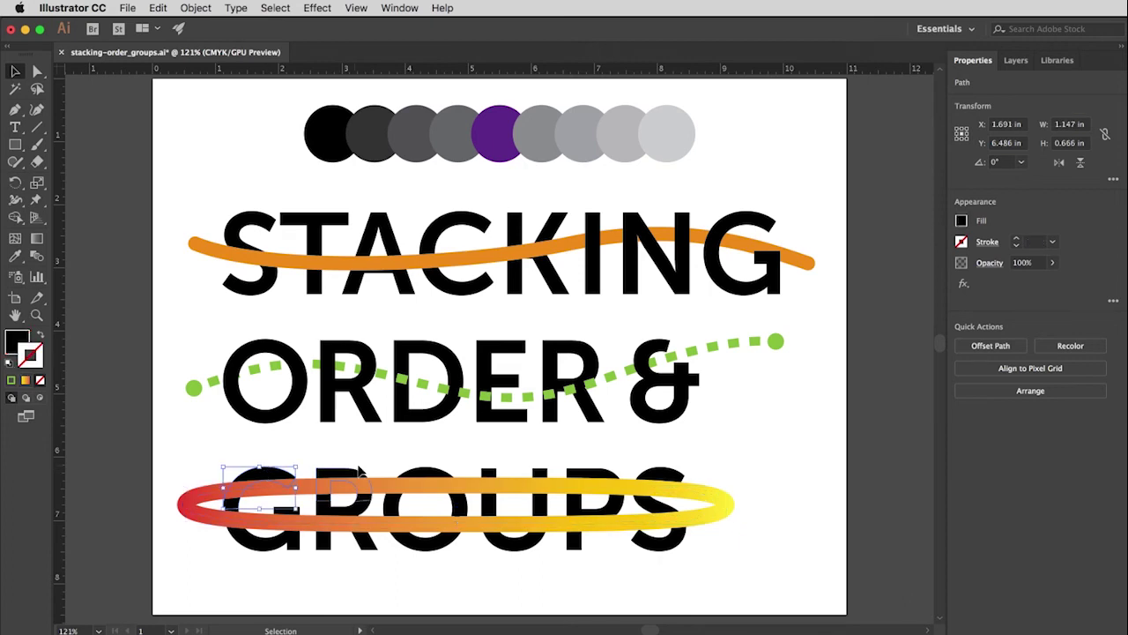
left_click(353, 473, "shift")
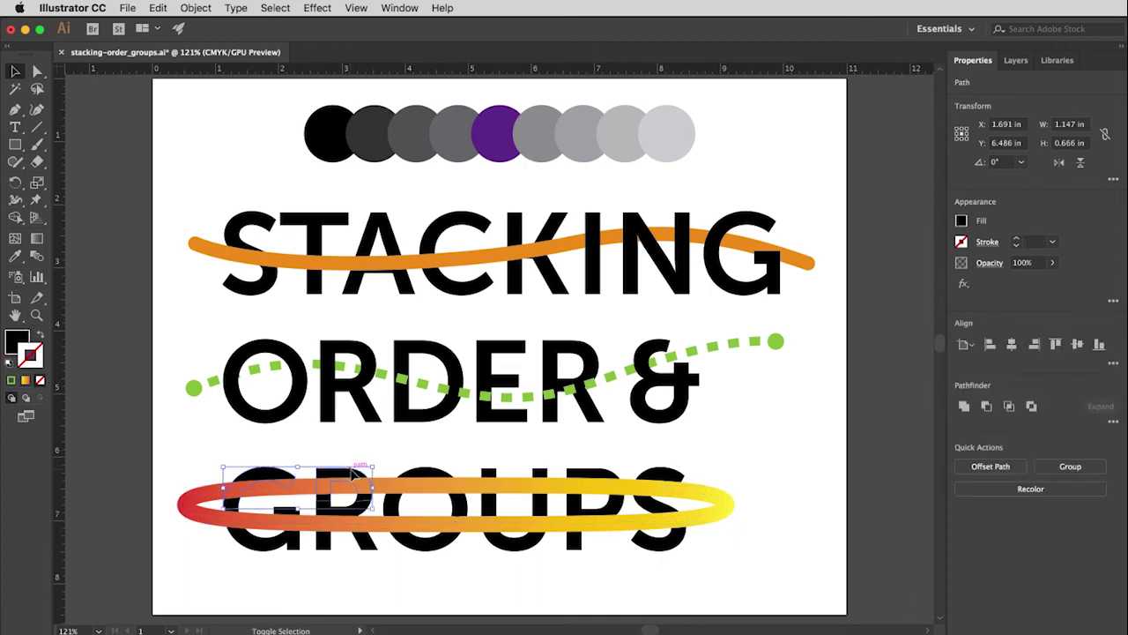
left_click(445, 472, "shift")
left_click(494, 474, "shift")
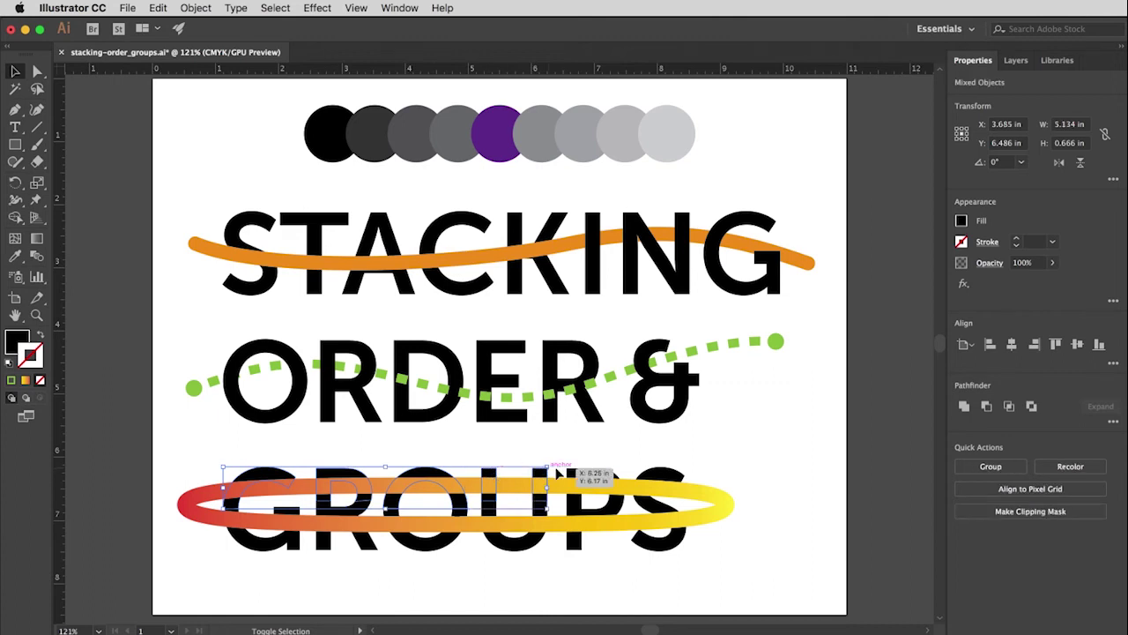
left_click(582, 476, "shift")
left_click(663, 476, "shift")
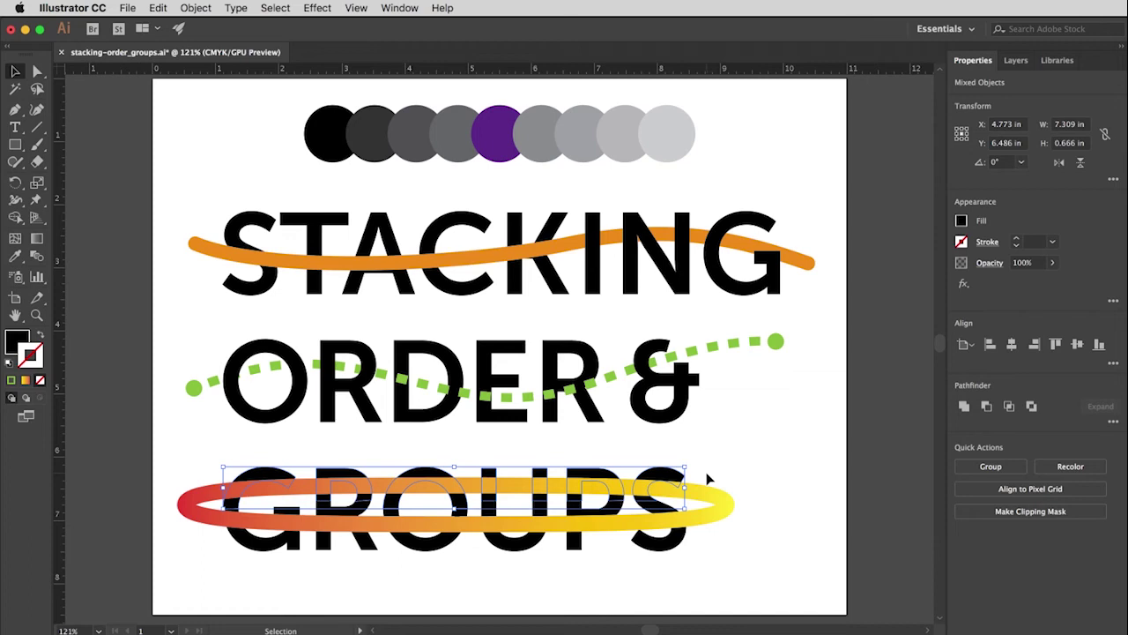
left_click(197, 9)
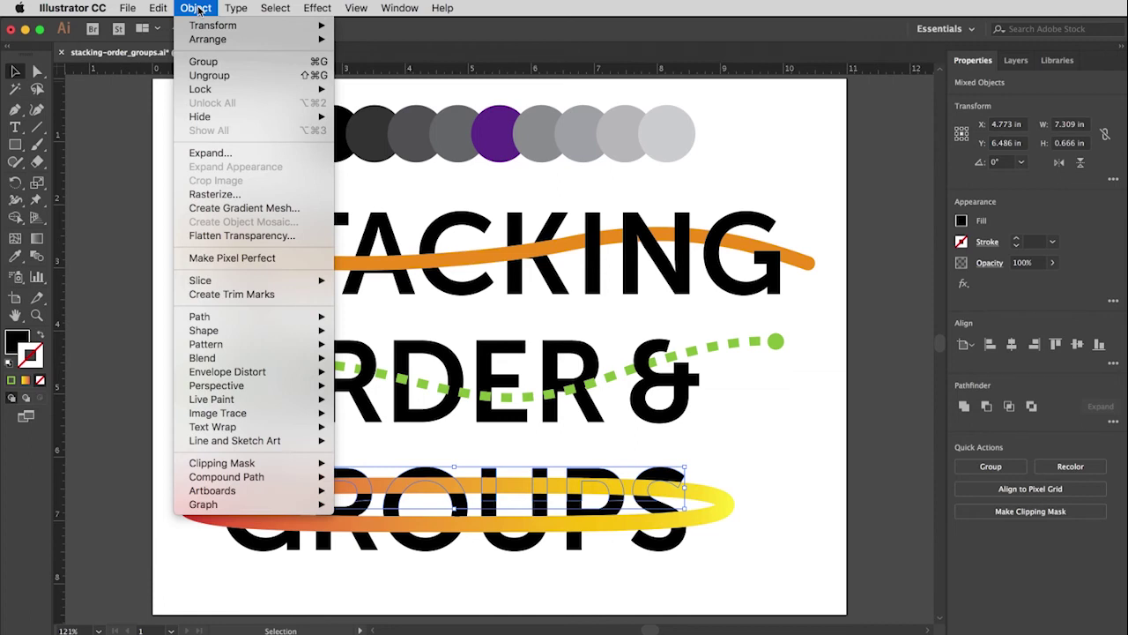
left_click(274, 63)
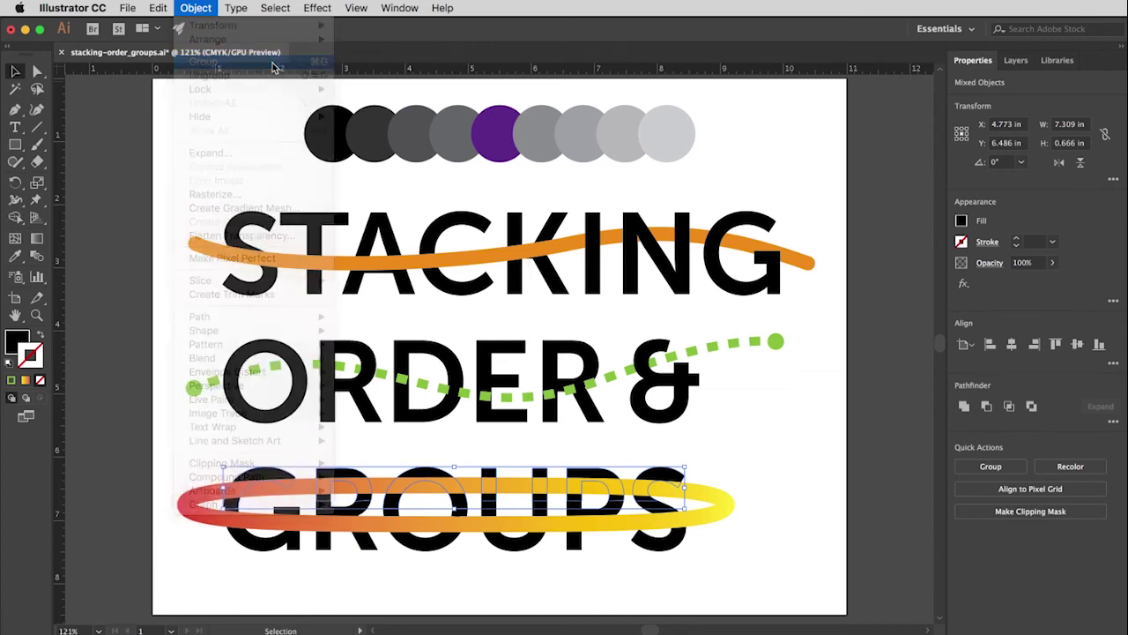
Bring the grouped GROUPS letter tops to the front with Bring to Front, then deselect.
left_click(803, 459)
left_click(608, 476)
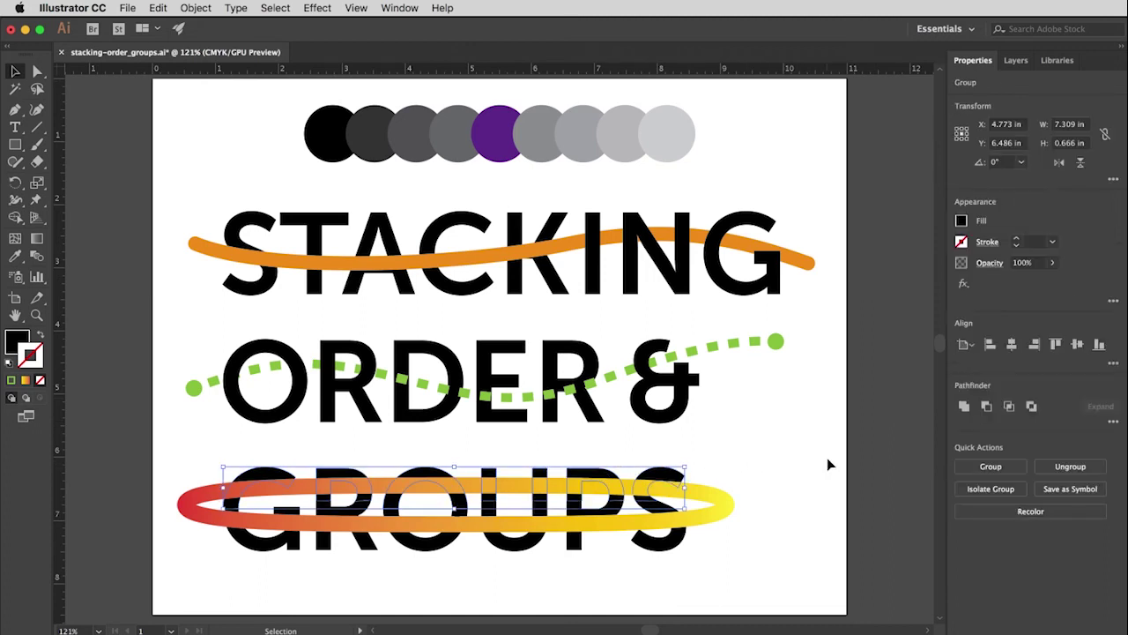
left_click(190, 9)
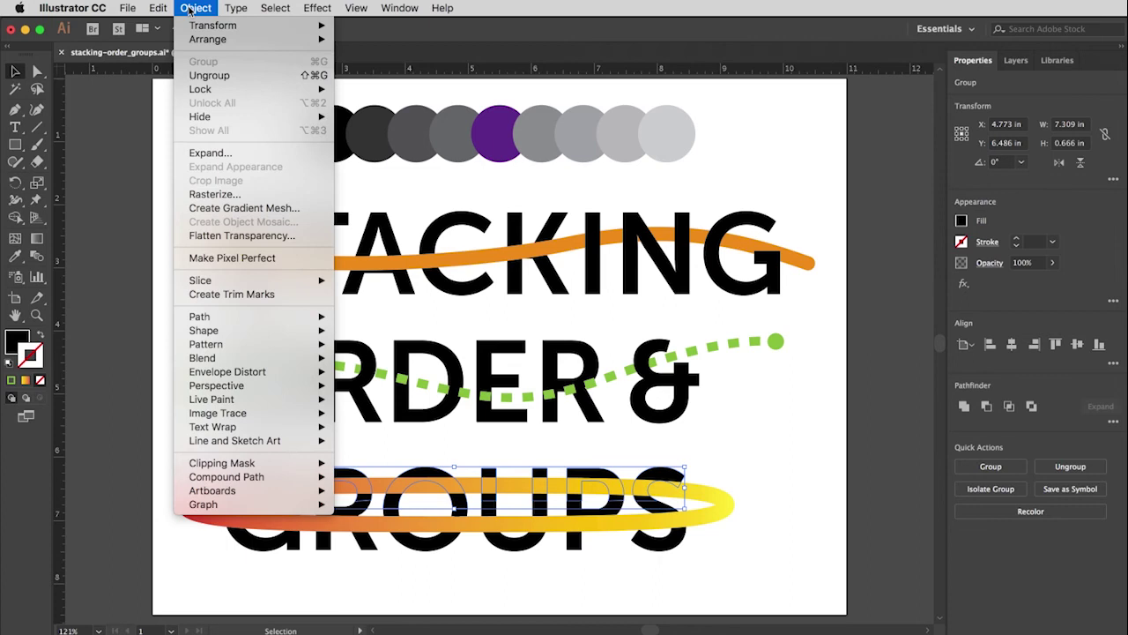
mouse_move(195, 39)
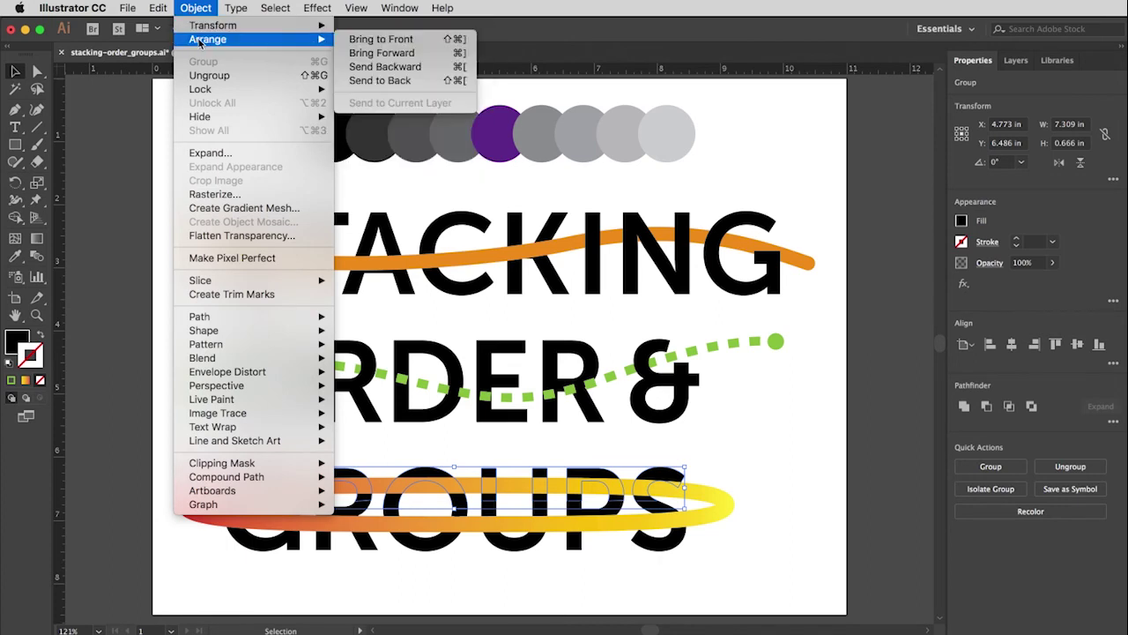
left_click(424, 45)
left_click(813, 502)
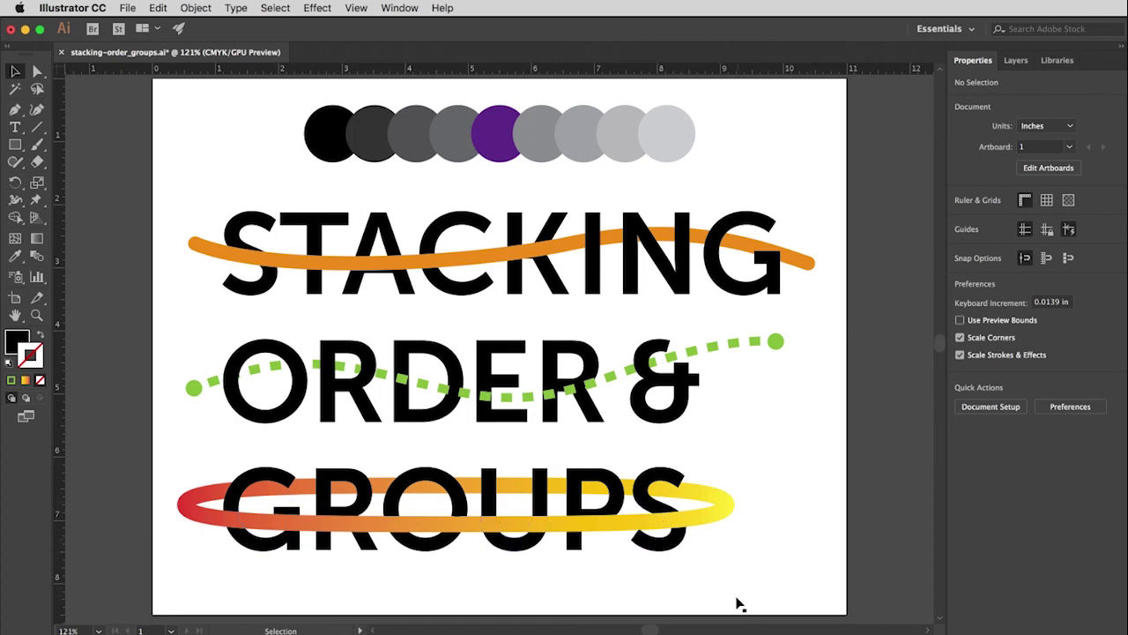
Marquee-select the lower parts of the GROUPS letters, group them, and deselect.
left_click_drag(731, 594, 209, 547)
left_click_drag(210, 550, 210, 550)
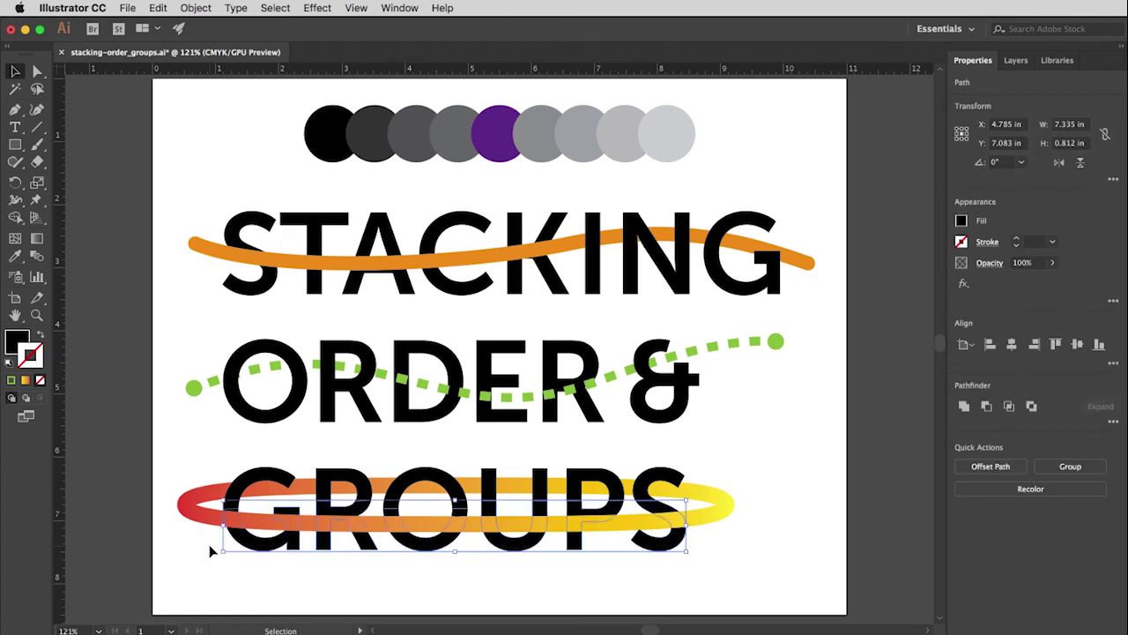
left_click(196, 8)
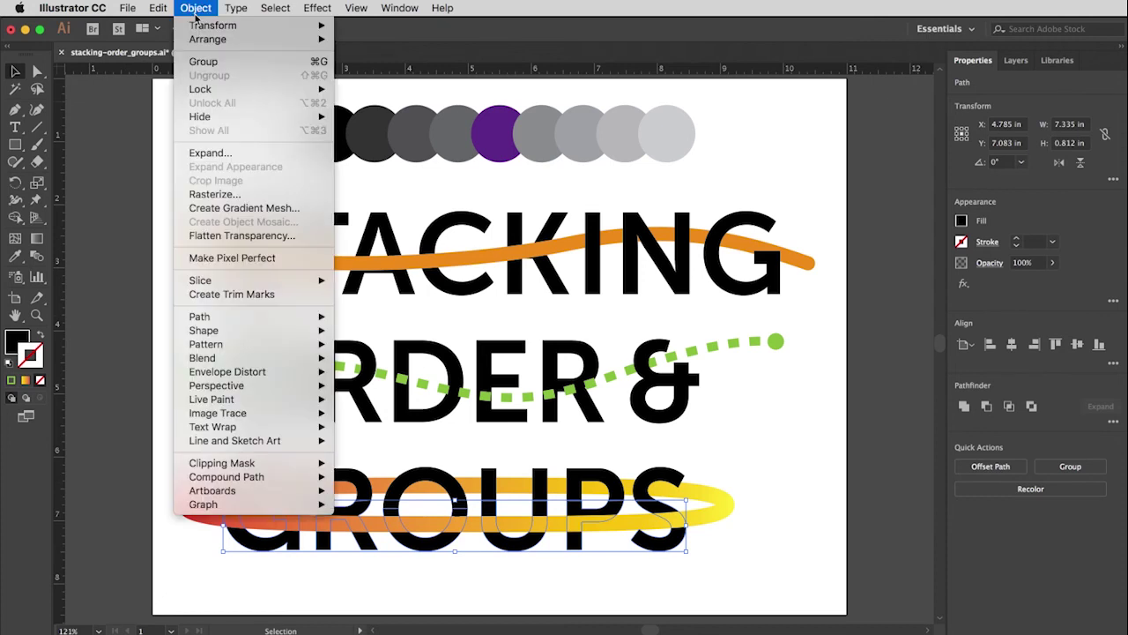
left_click(208, 63)
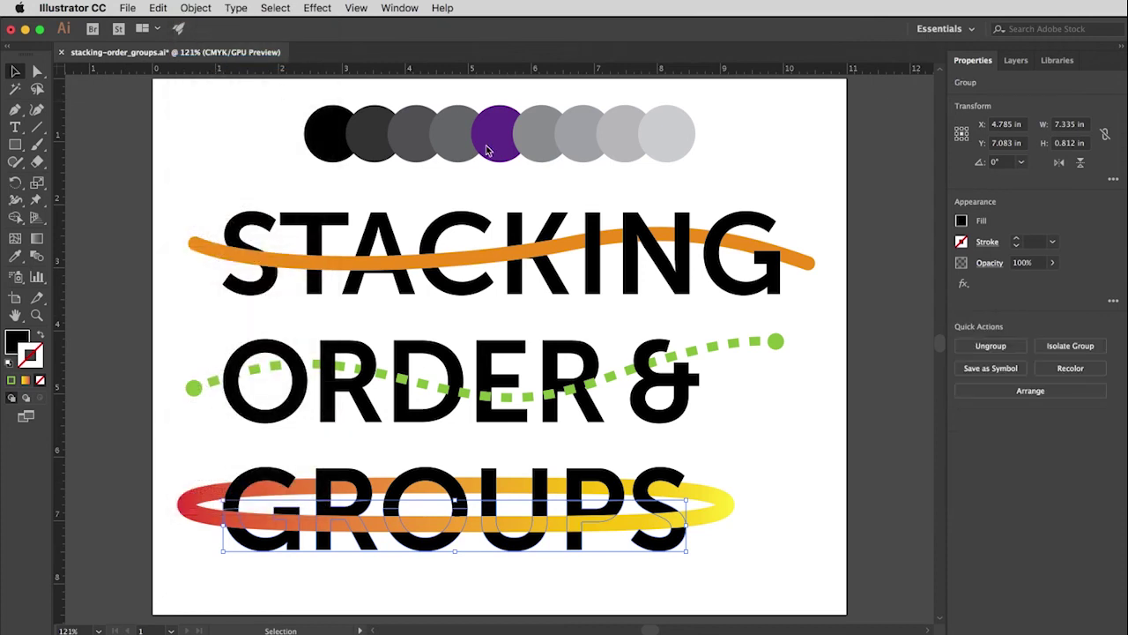
left_click(779, 450)
left_click(675, 544)
left_click(784, 569)
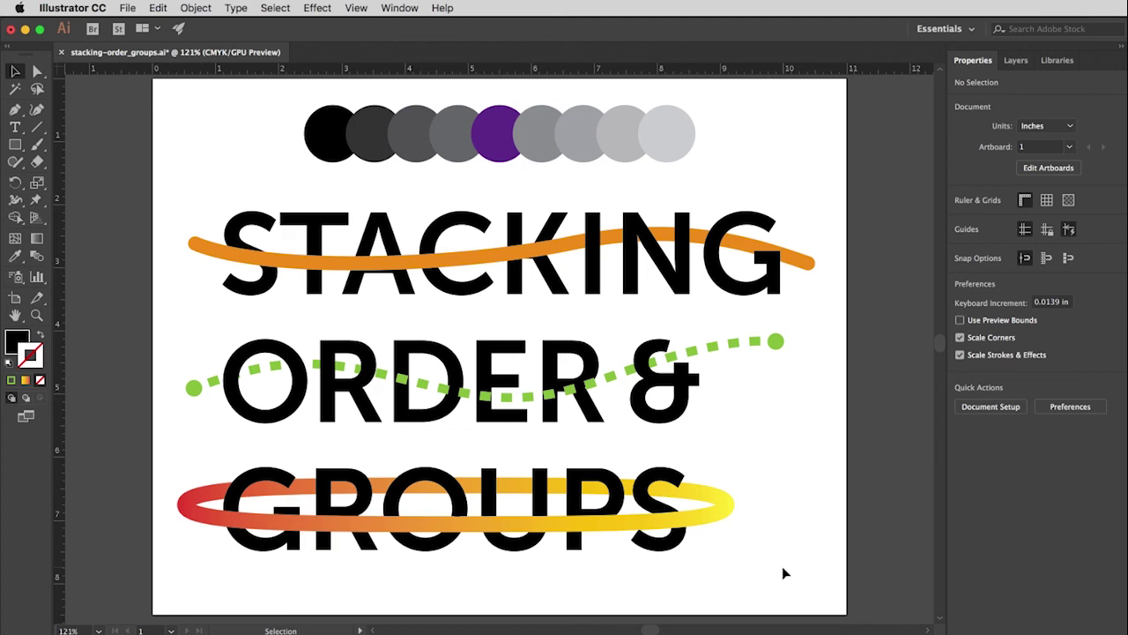
Ungroup the GROUPS letter tops with Object > Ungroup and deselect.
scroll(775, 573, "down", 1)
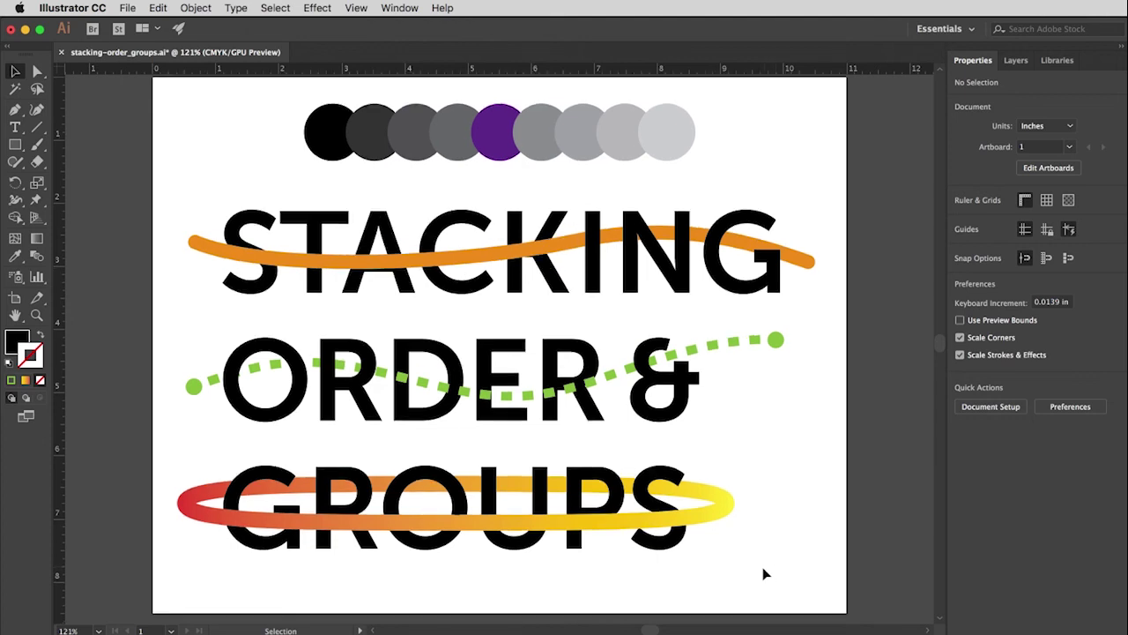
left_click(541, 477)
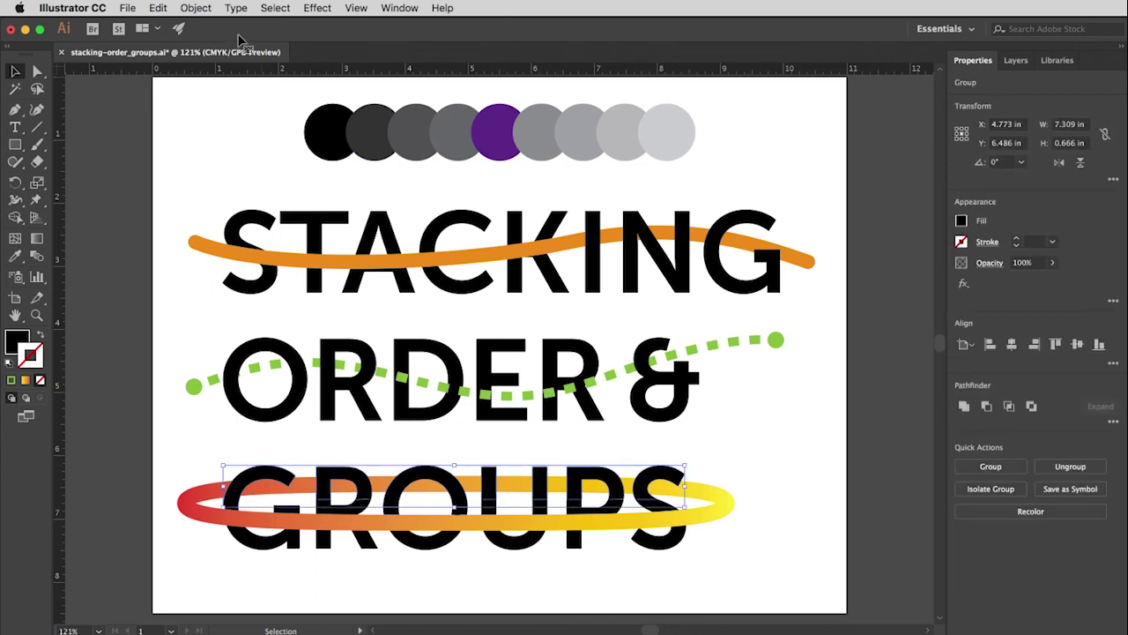
left_click(195, 8)
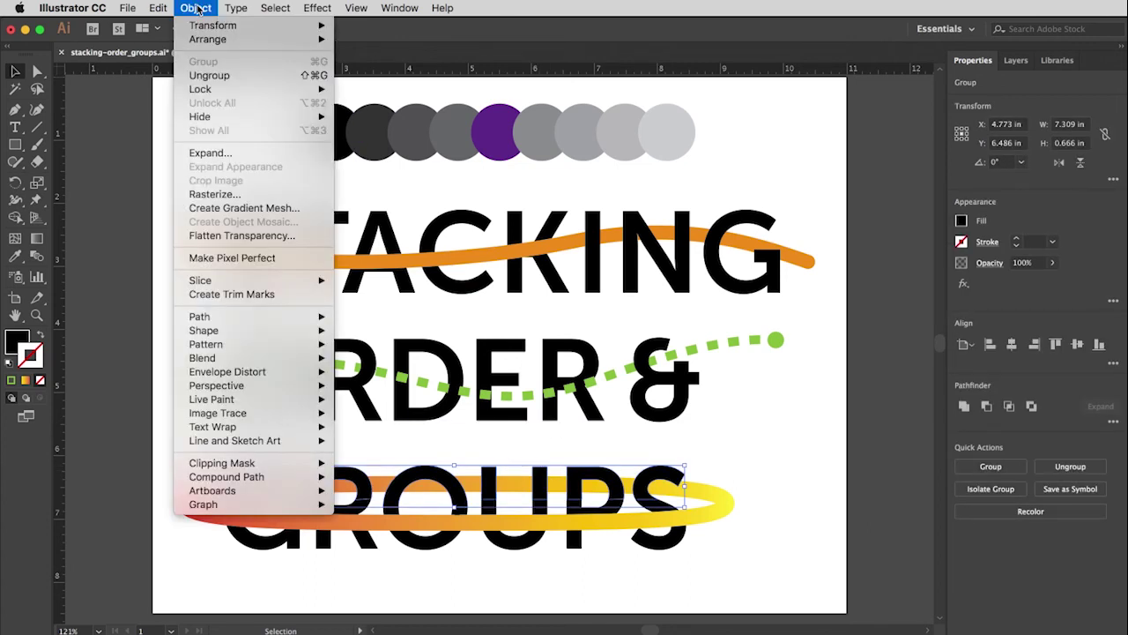
left_click(202, 79)
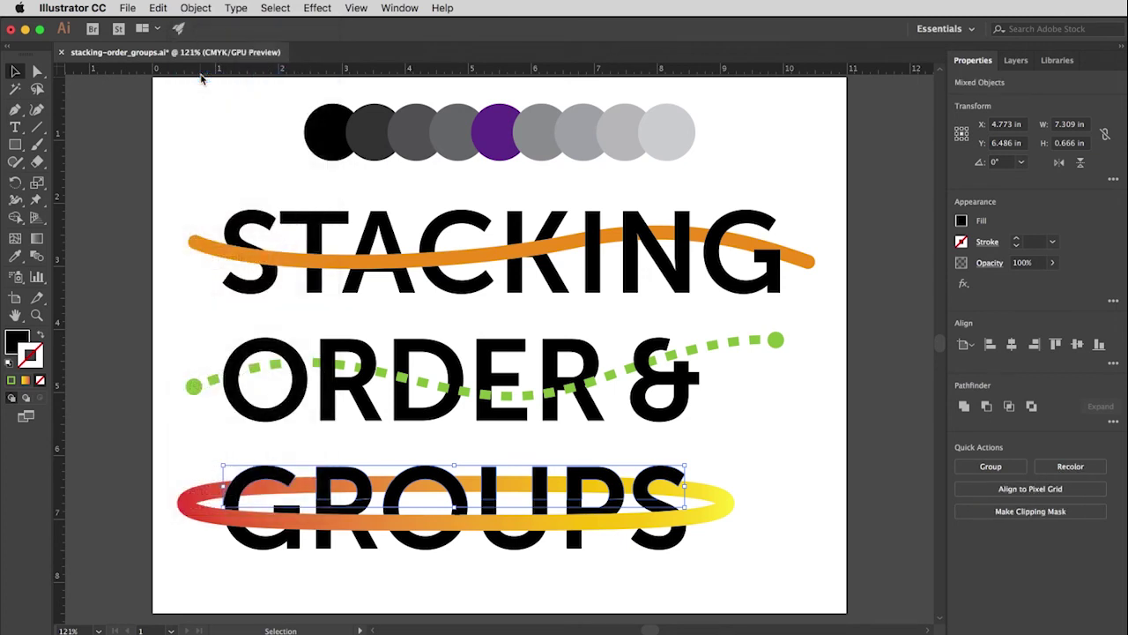
left_click(763, 458)
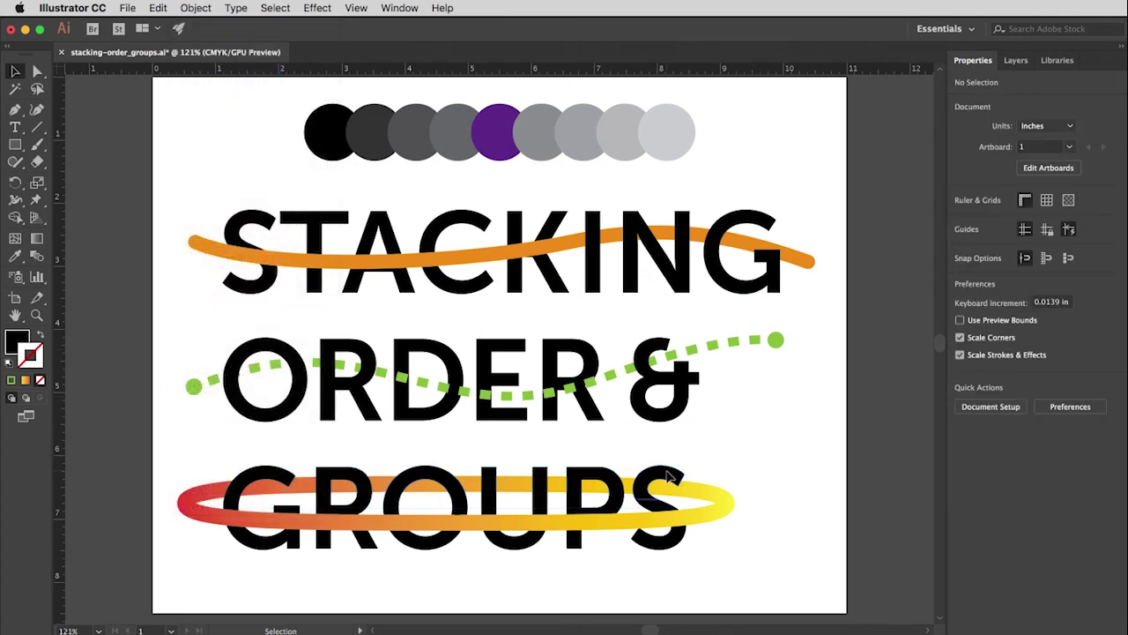
Select the P's top piece, switch to Direct Selection with A, then select all.
left_click(620, 474)
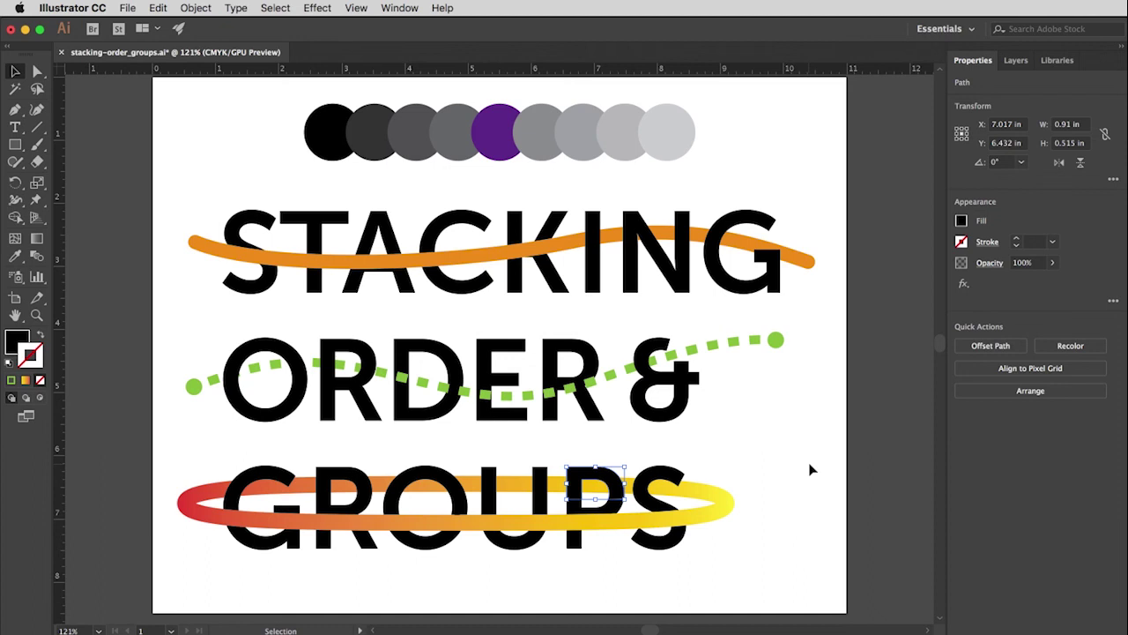
key("a")
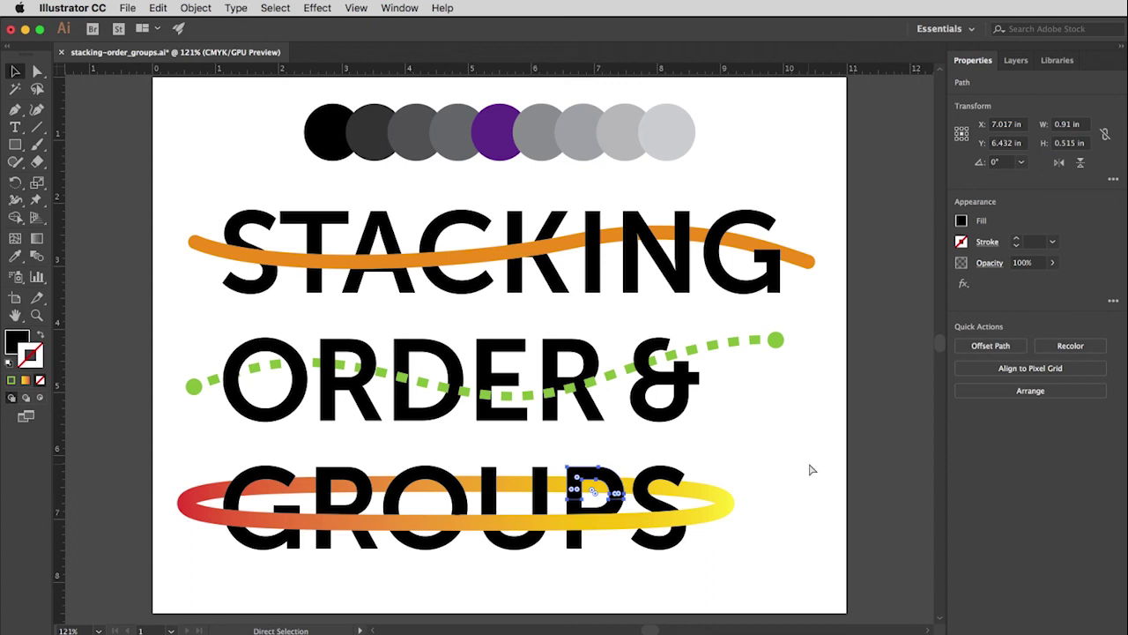
key("super+a")
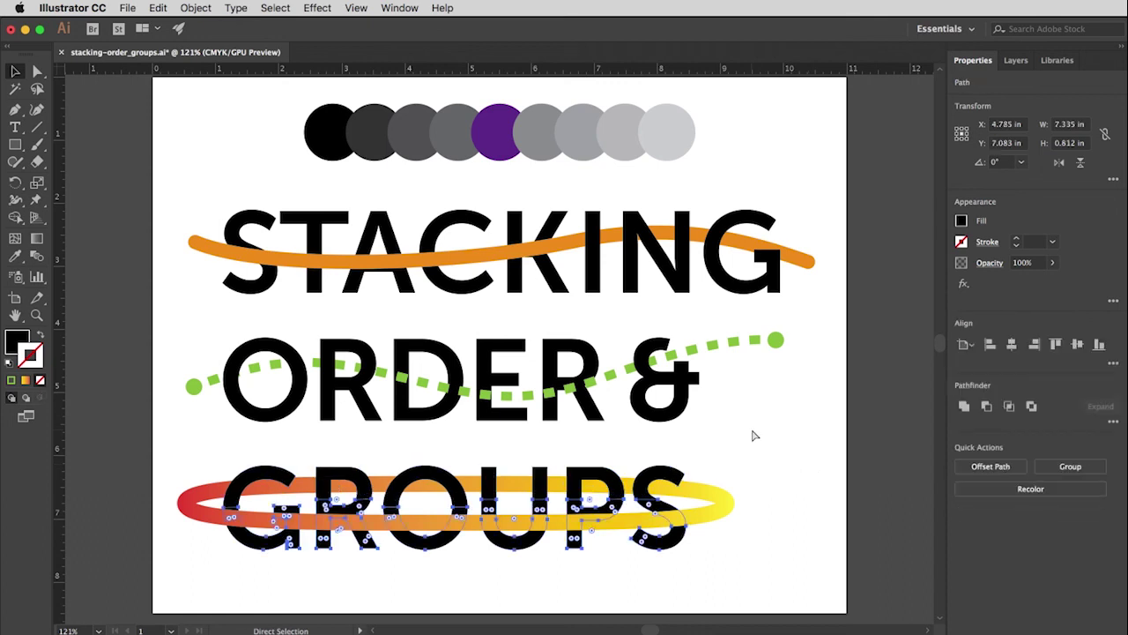
With the Direct Selection tool, select only the top arc of the O in GROUPS.
left_click(729, 454)
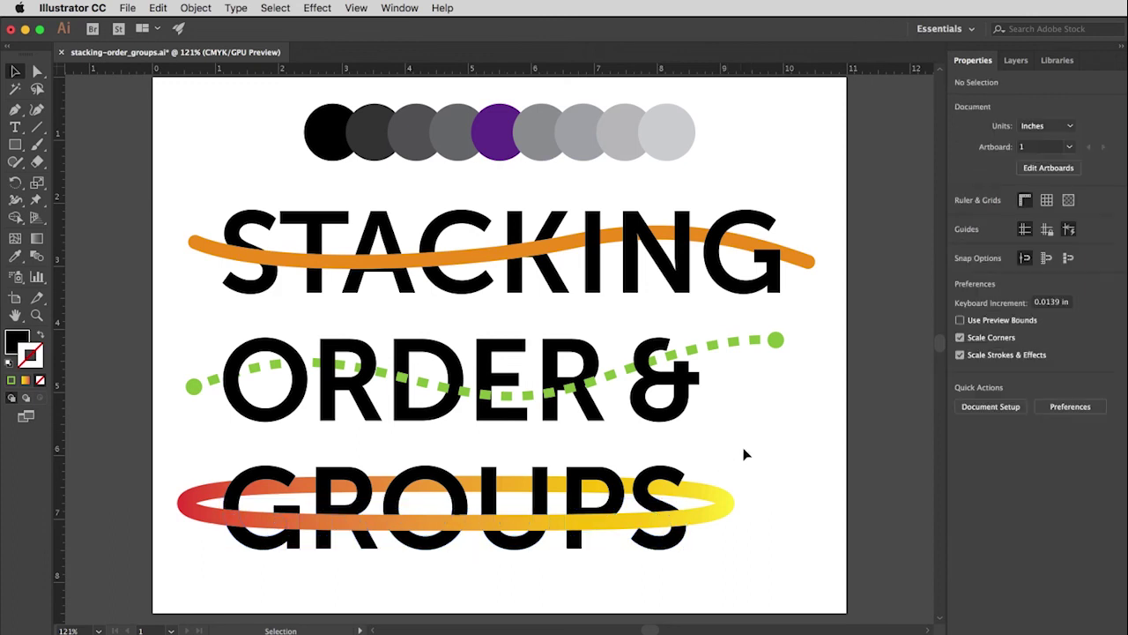
left_click(675, 476)
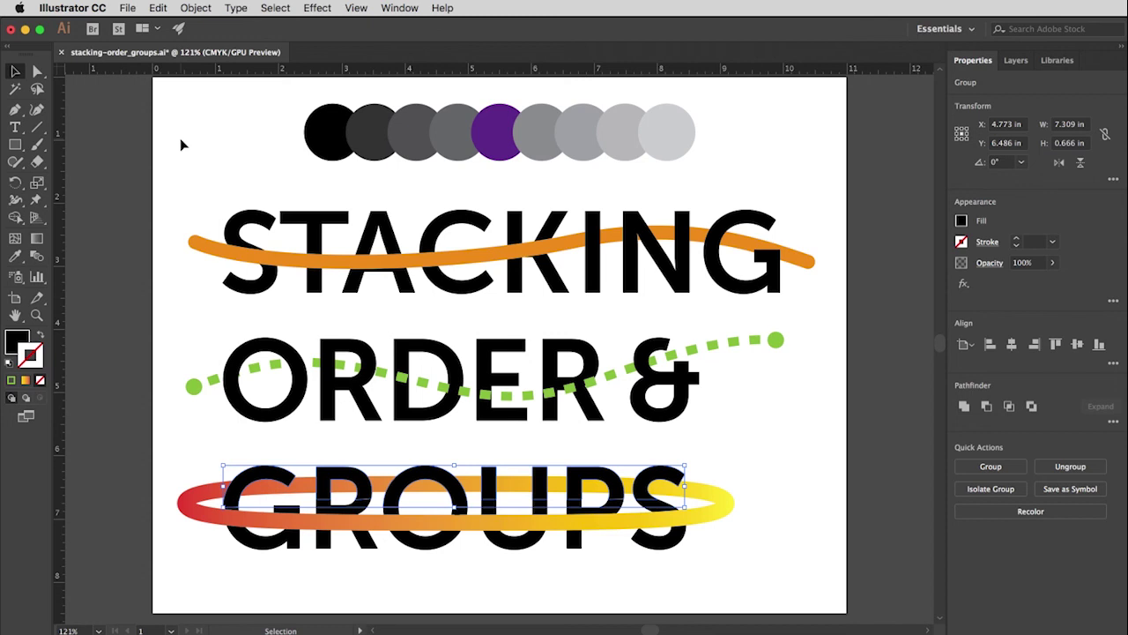
left_click(36, 73)
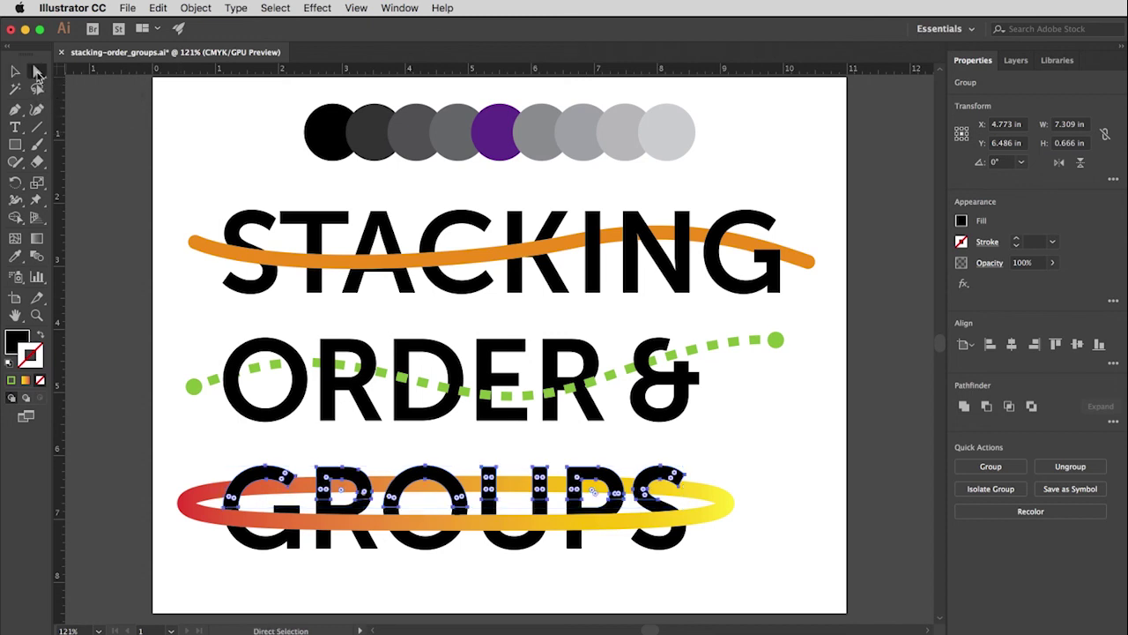
left_click(195, 451)
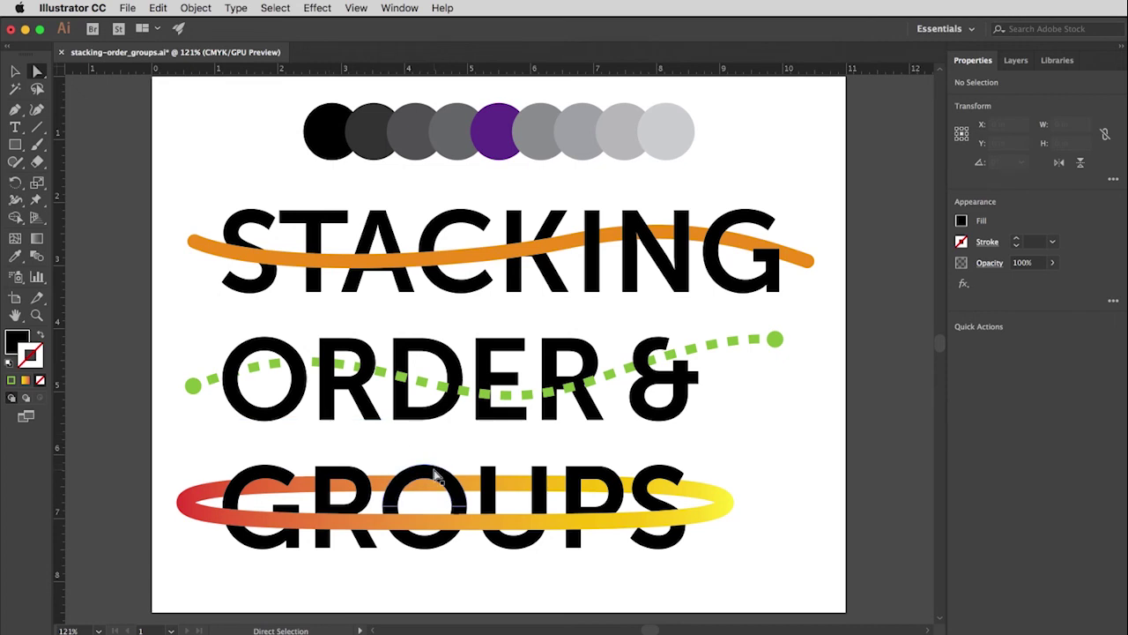
left_click(434, 476)
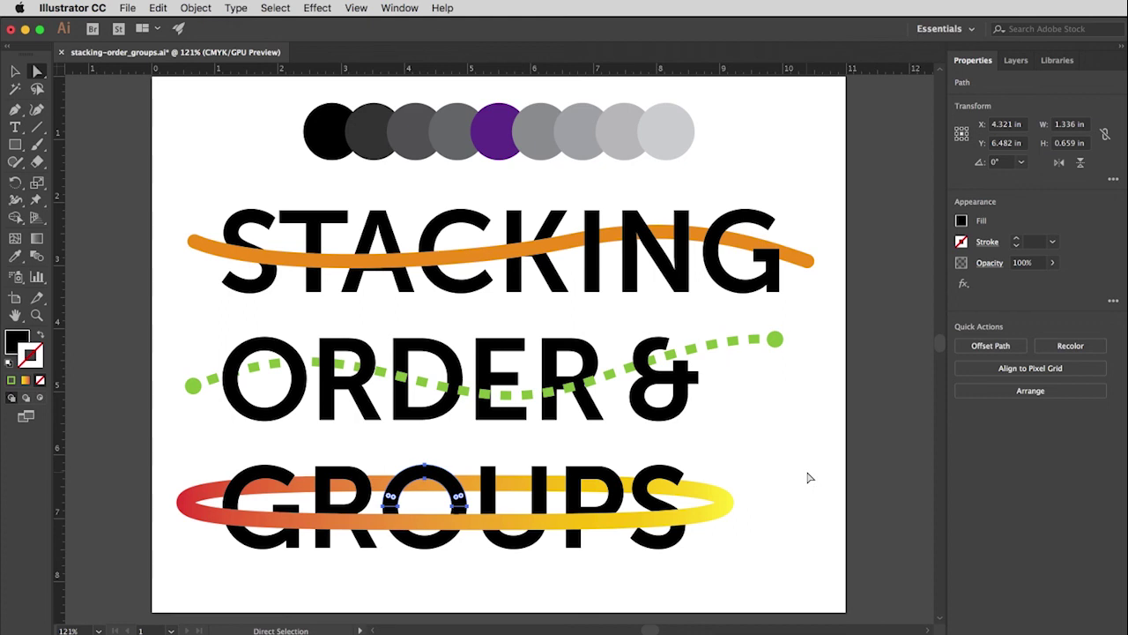
Fill the O's top arc with the 60% gray (K=60) swatch, then reselect the letter-tops group.
left_click(961, 222)
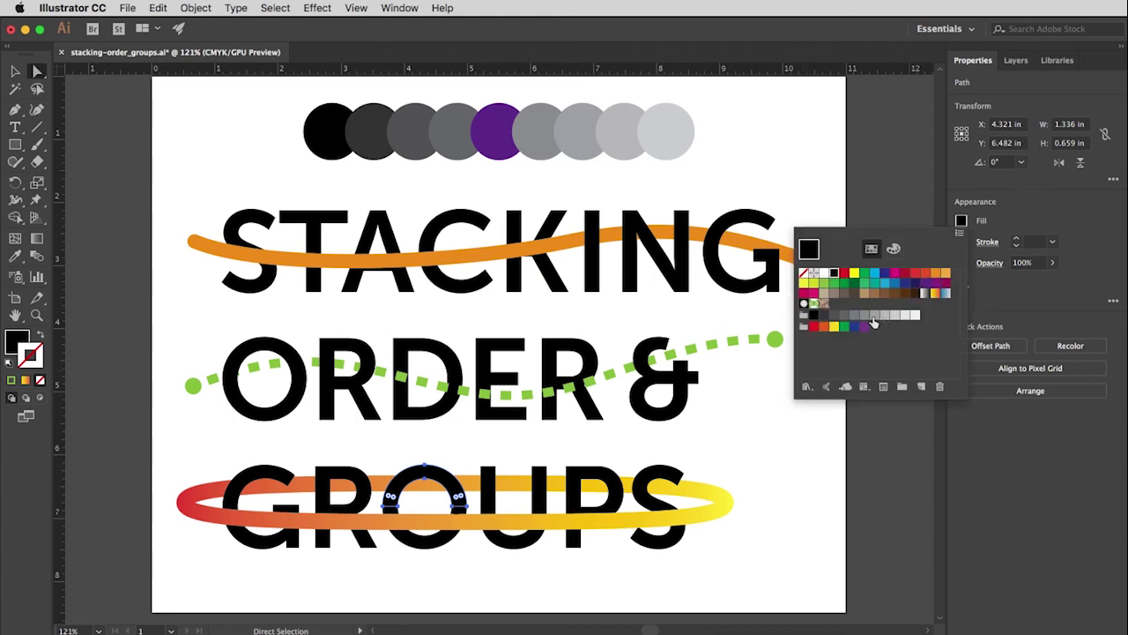
left_click(854, 315)
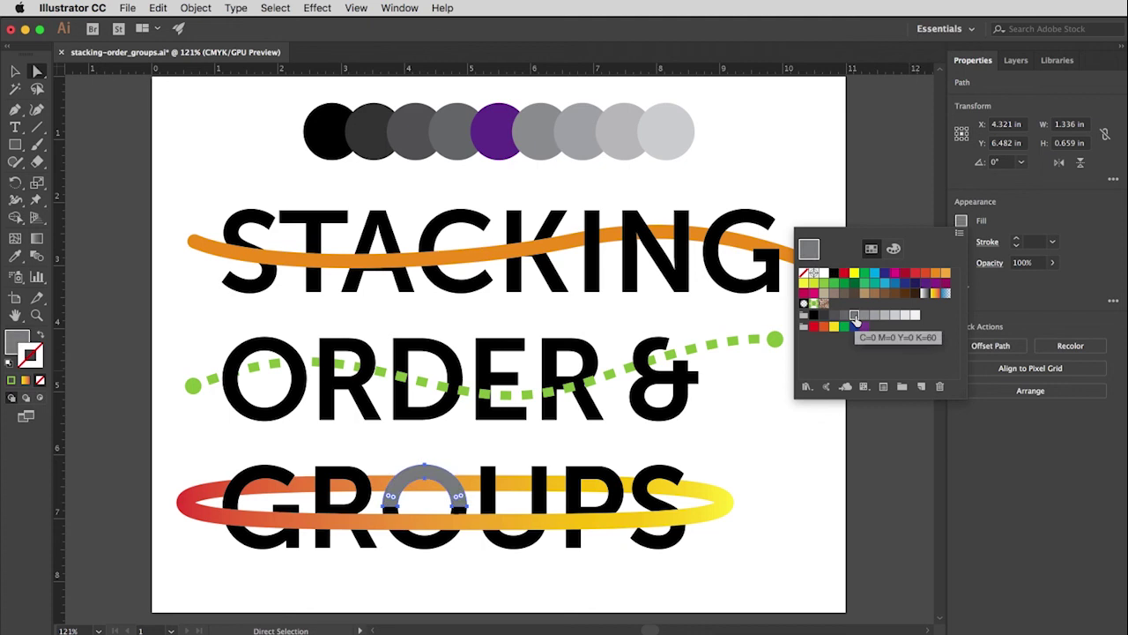
left_click(790, 484)
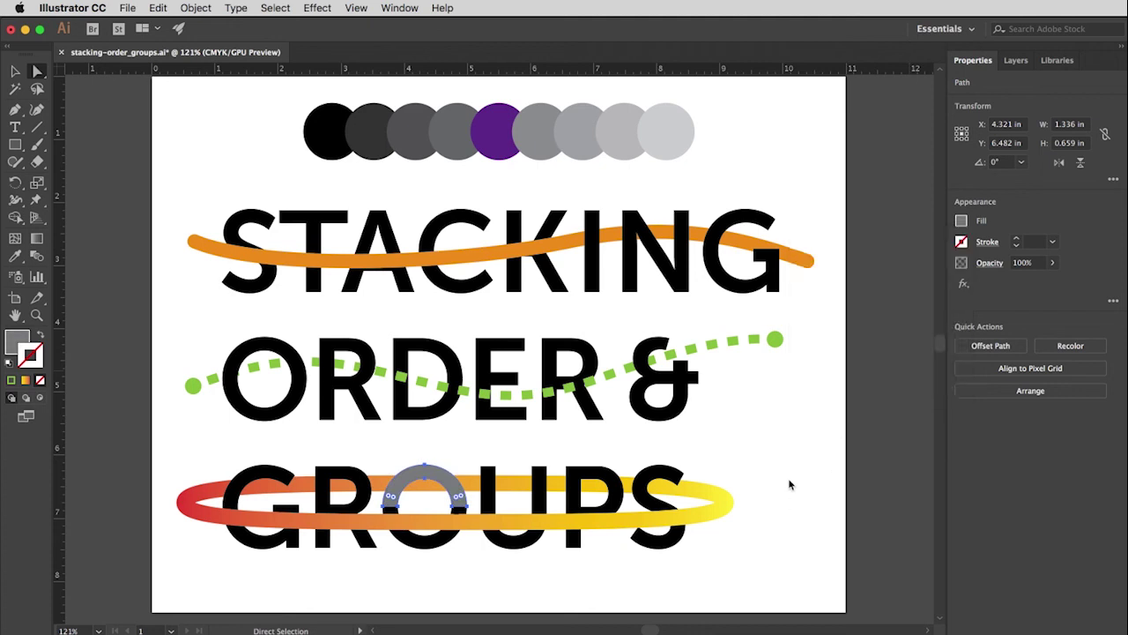
left_click(790, 484)
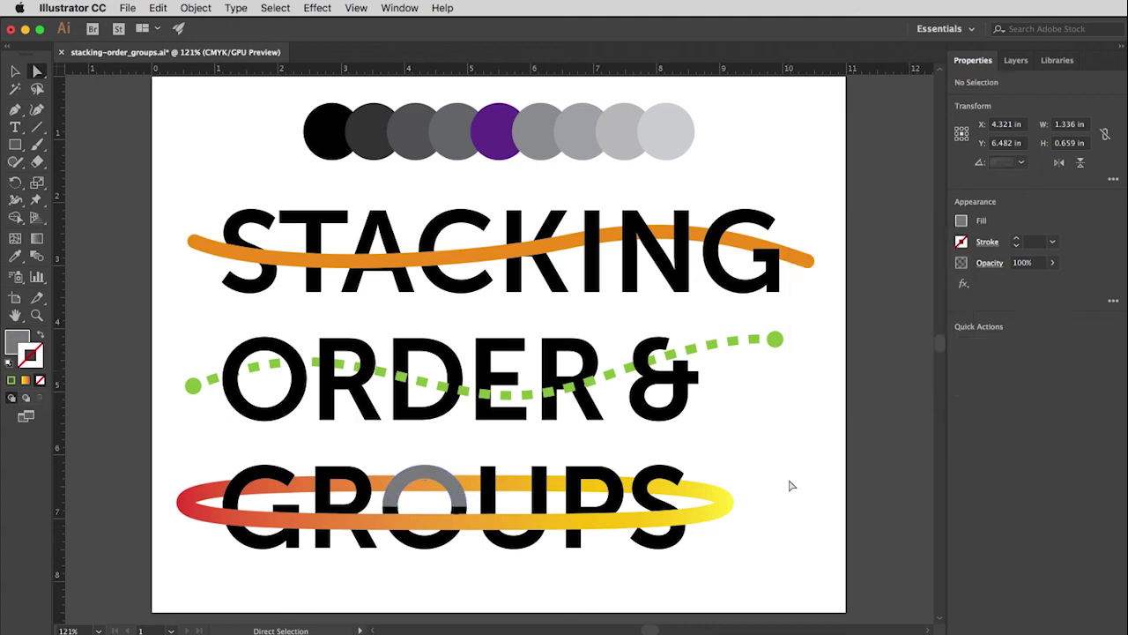
left_click(15, 73)
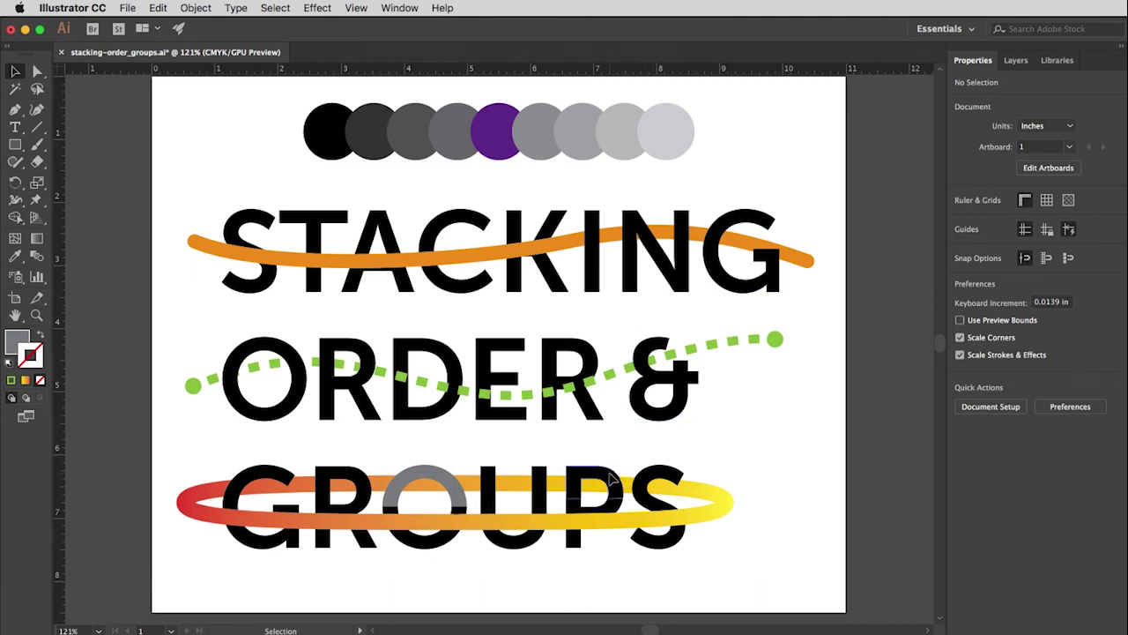
left_click(610, 477)
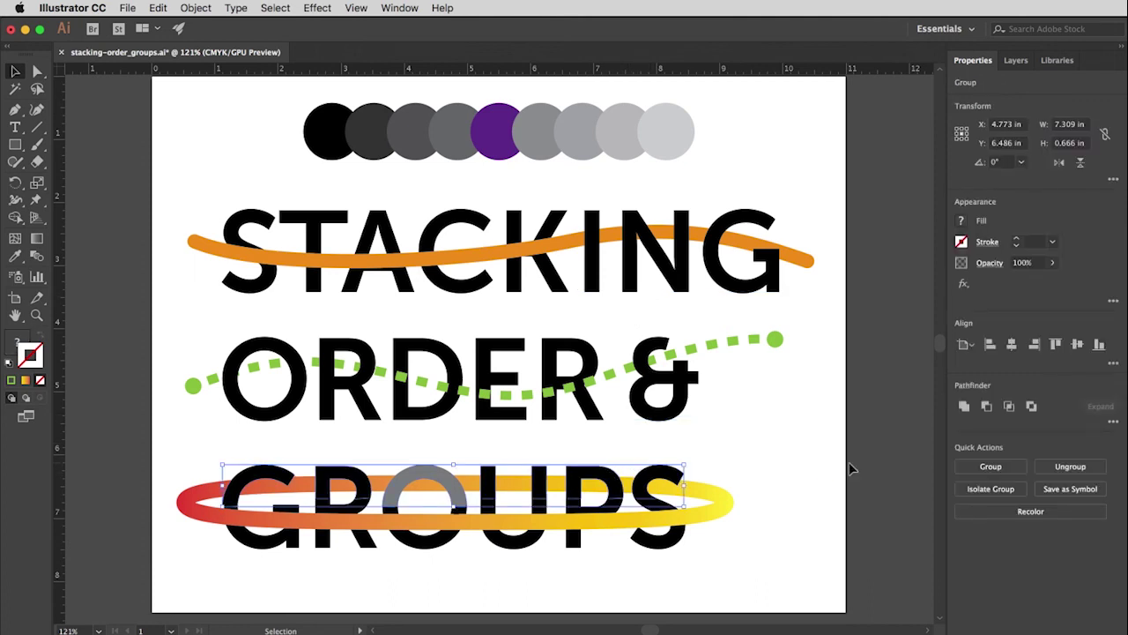